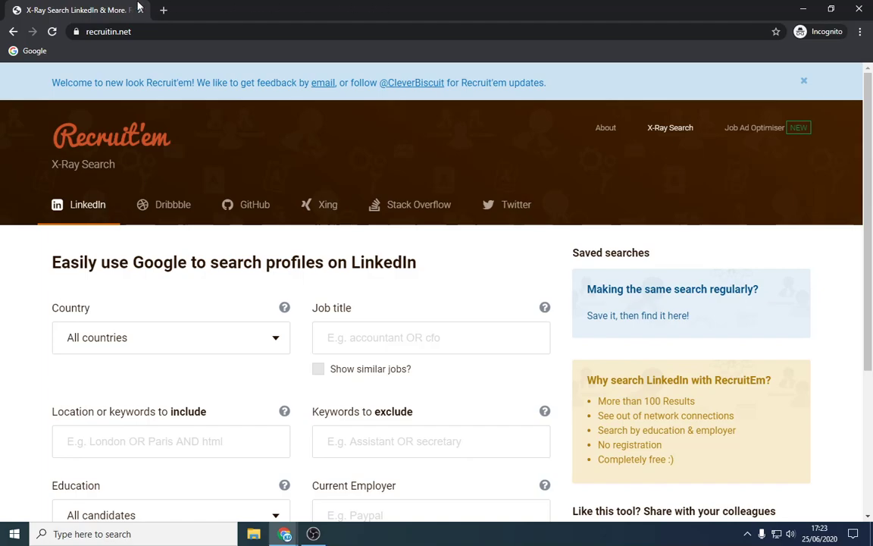
Search Google in a new tab for 'most sought after job titles'
click(163, 11)
text(most )
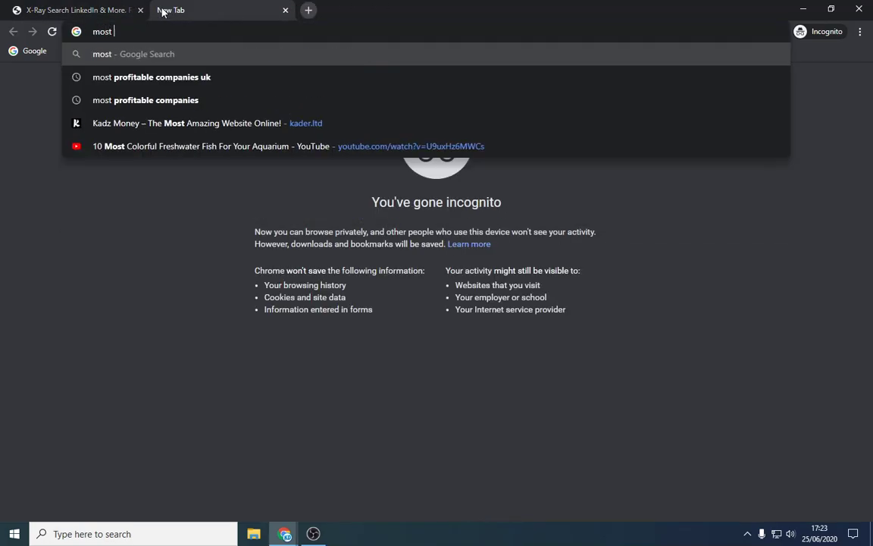
text(sought )
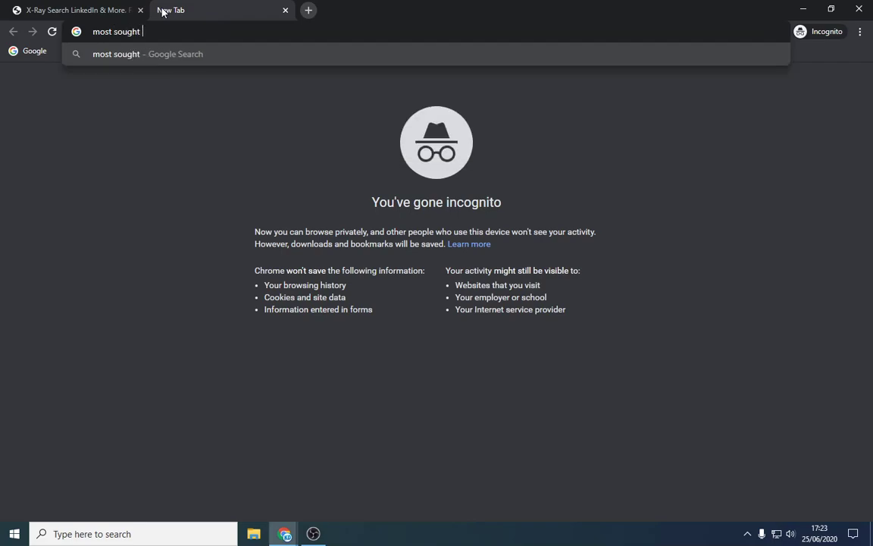
text(after c)
key(BackSpace)
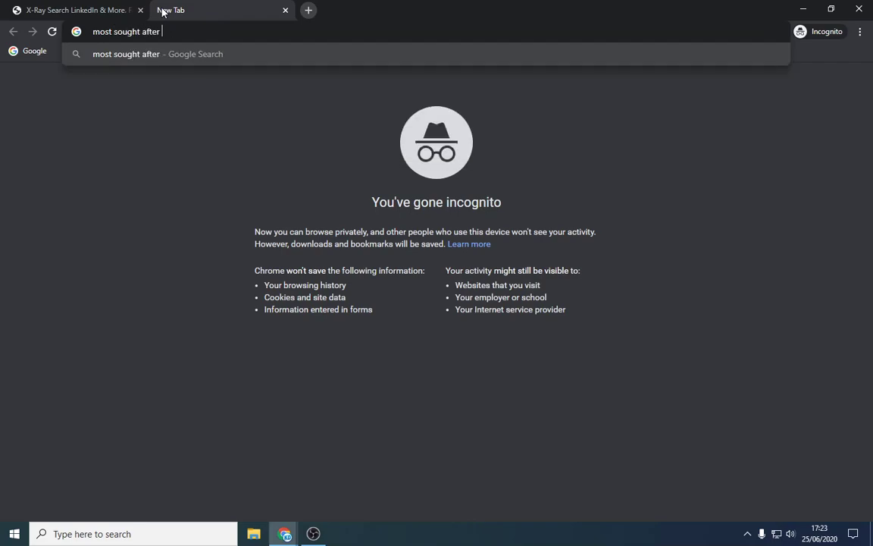
text(job titles)
key(Return)
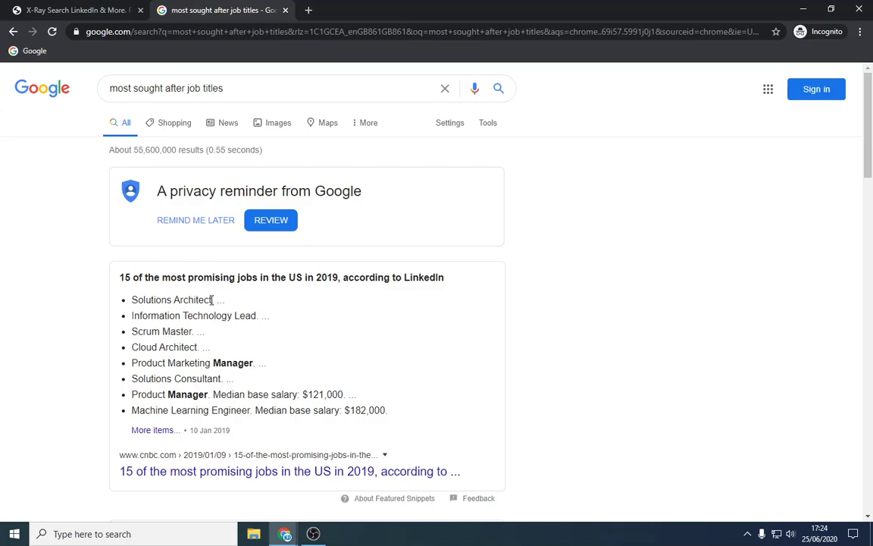
Copy the 'Solutions Architect' job title from the search results
drag(213, 300, 131, 300)
right_click(144, 301)
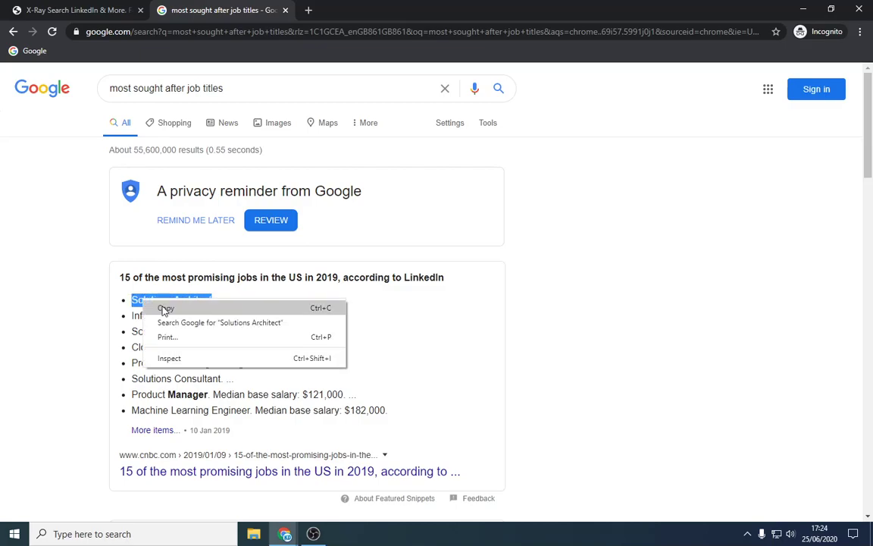
click(165, 309)
Open Indeed in a new tab and search for the pasted Solutions Architect title
click(307, 10)
text(i)
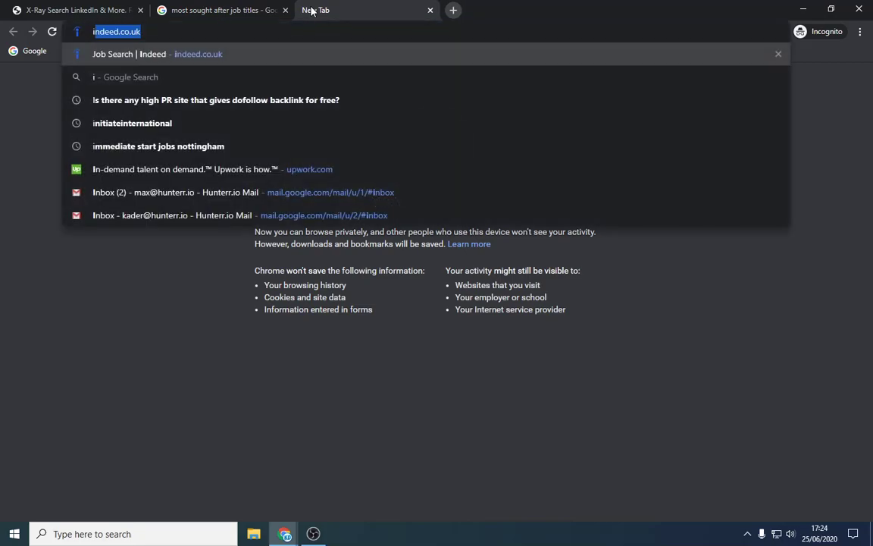
text(ndeed.co.uk)
key(Return)
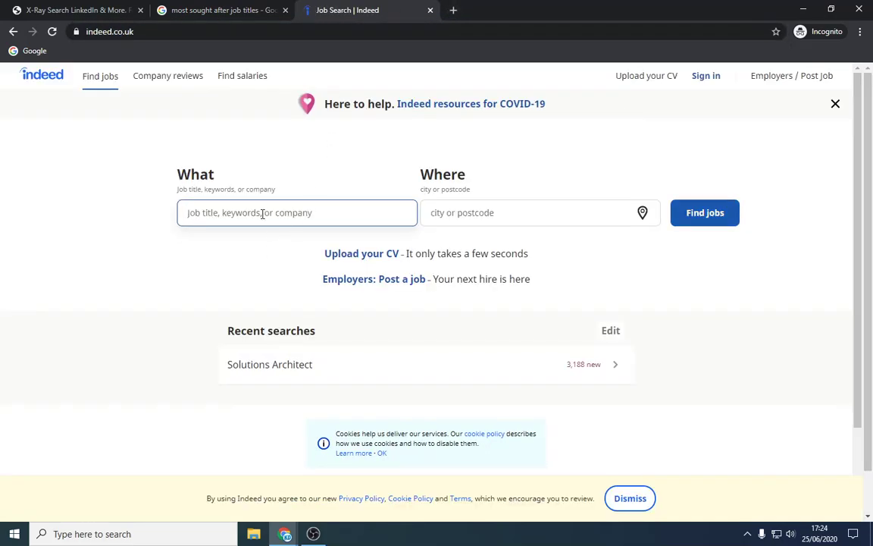
click(262, 214)
key(ctrl+v)
click(705, 213)
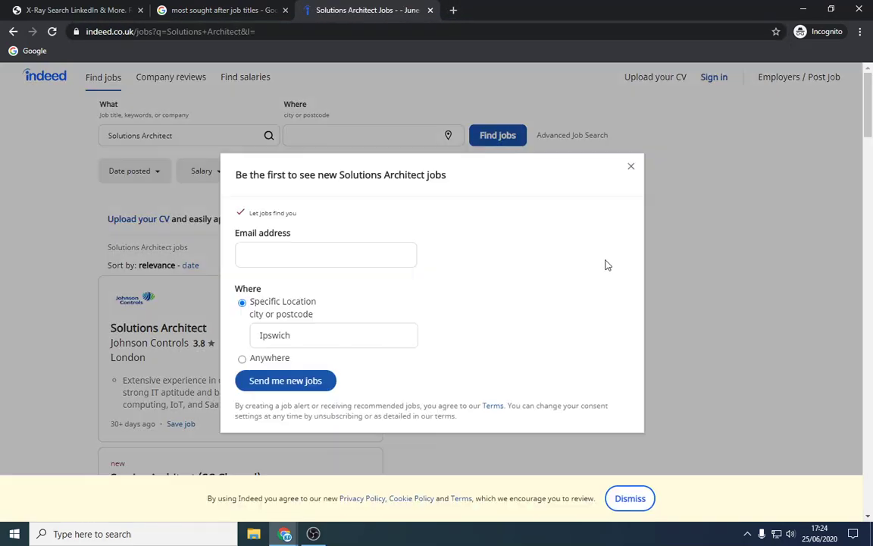
Dismiss the job-alert popup and review the 3,188 Solutions Architect jobs
click(633, 173)
scroll(622, 298, down, 2)
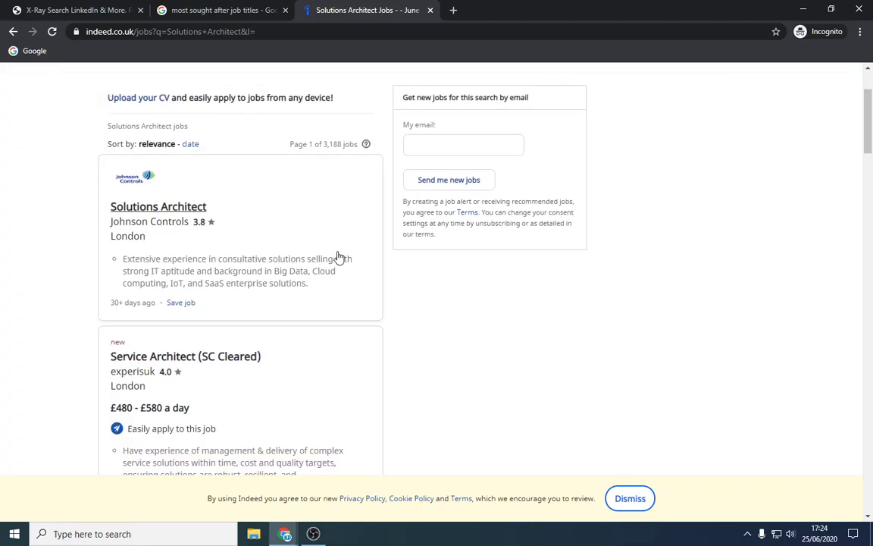
scroll(338, 255, up, 3)
mouse_move(323, 264)
mouse_down()
mouse_move(344, 264)
mouse_move(323, 261)
mouse_up()
click(323, 261)
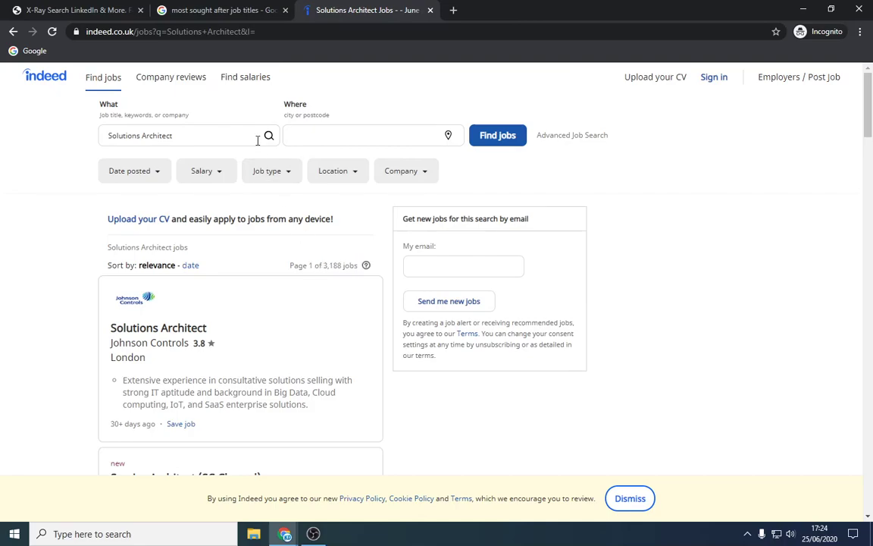
scroll(272, 211, down, 5)
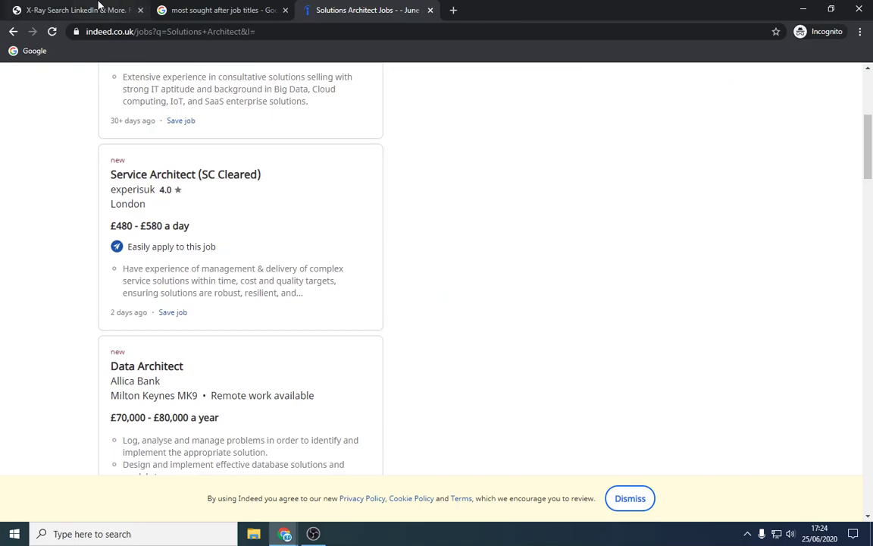
Fill the Recruit'em form with job title Solutions Architect and country United Kingdom
click(76, 10)
scroll(187, 263, down, 3)
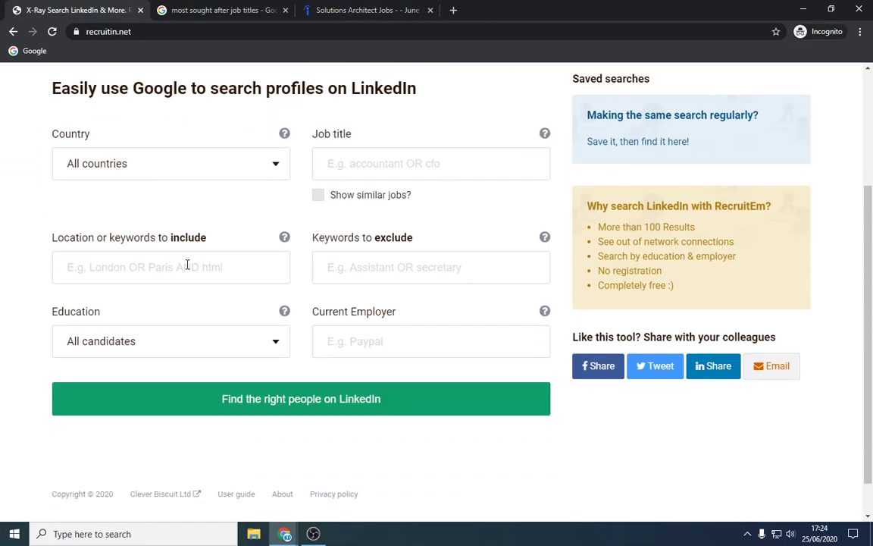
click(348, 154)
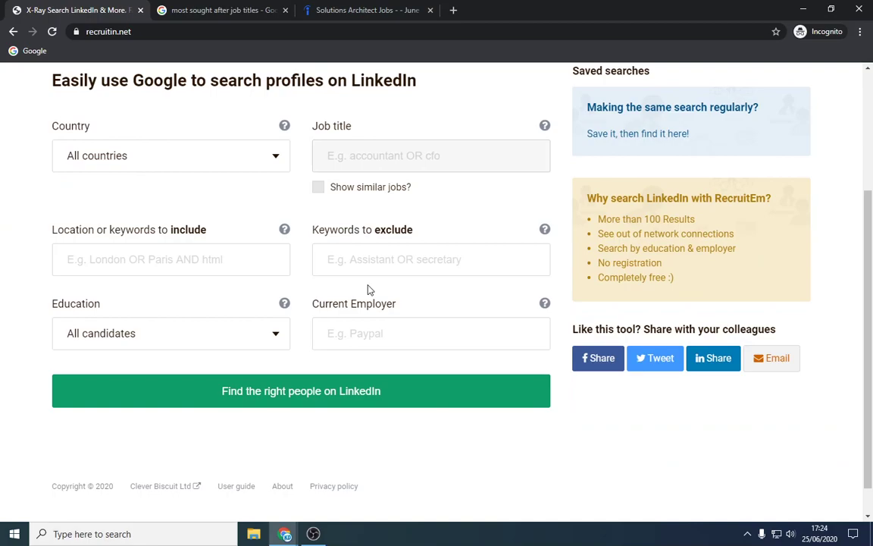
key(ctrl+v)
click(102, 157)
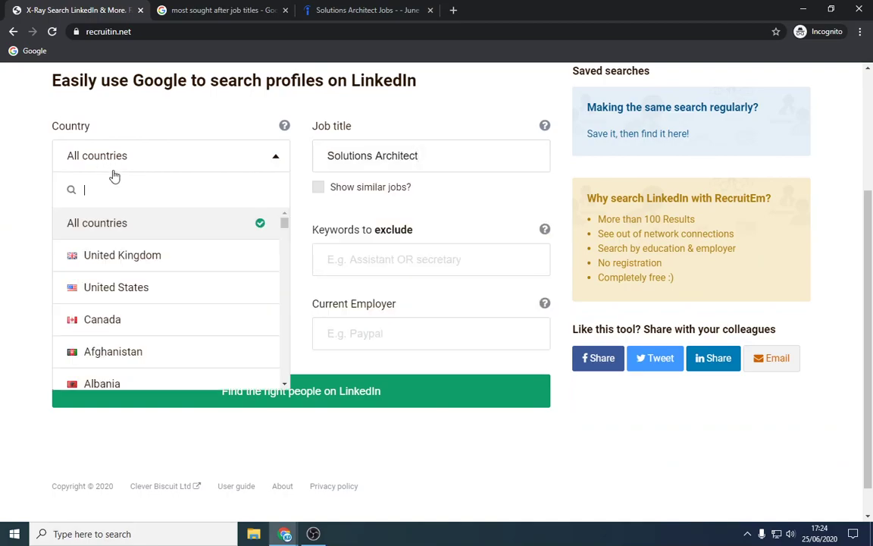
click(124, 259)
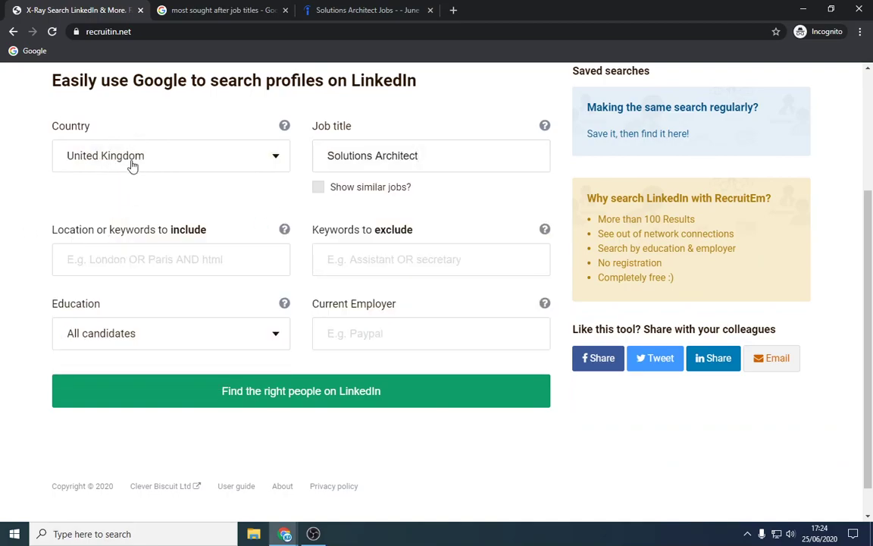
Add 'open to new' as a keyword to include
drag(453, 160, 308, 170)
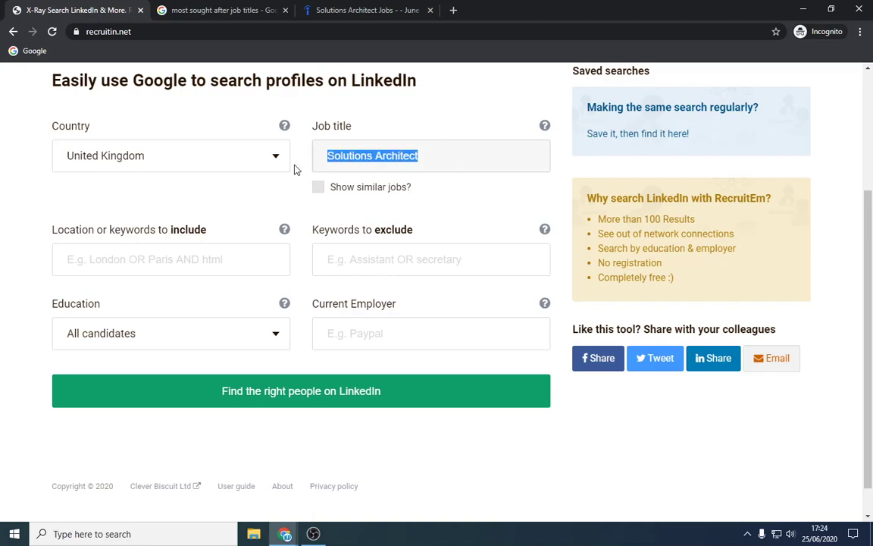
click(165, 224)
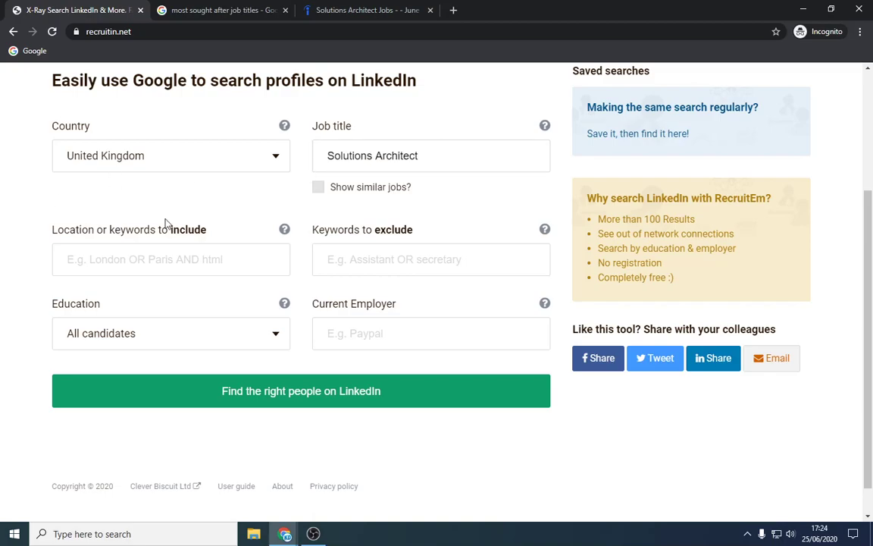
click(213, 259)
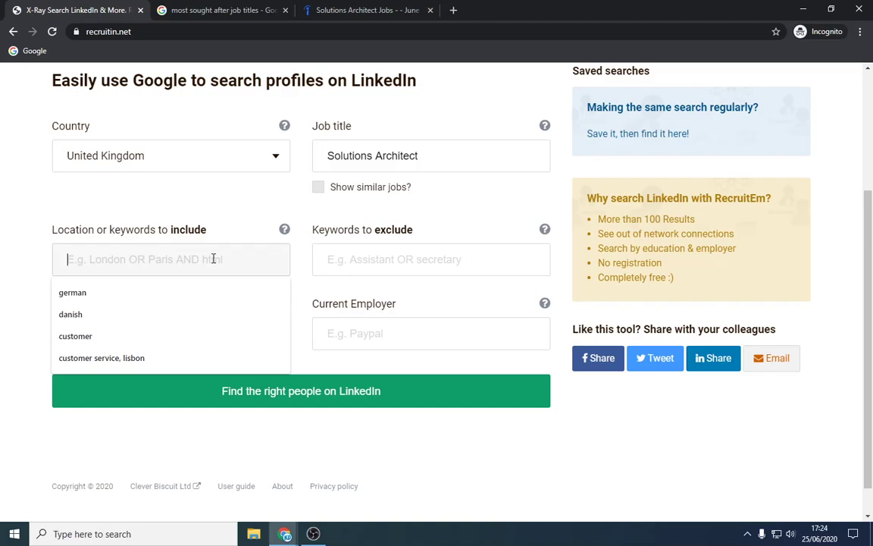
click(302, 325)
click(196, 260)
text(open to new)
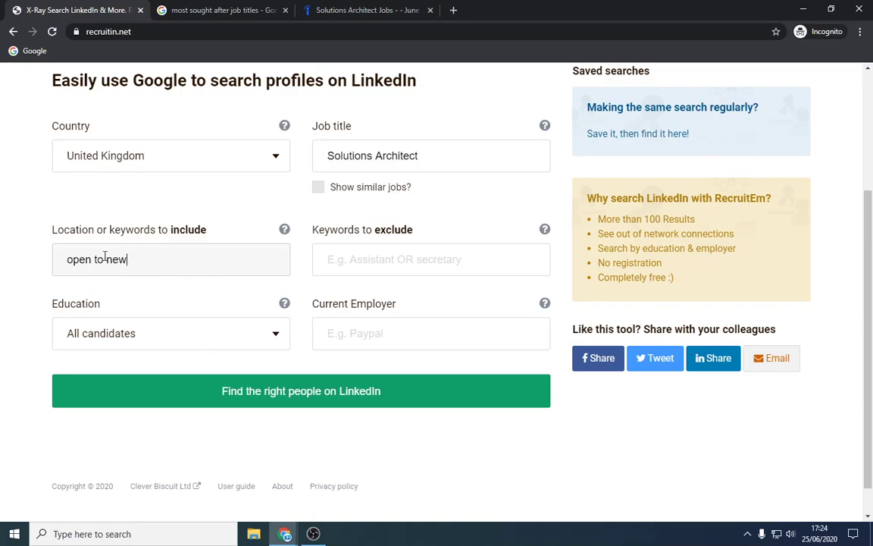
Run the generated X-ray query in Google, returning about 1,580 UK LinkedIn profiles
click(284, 394)
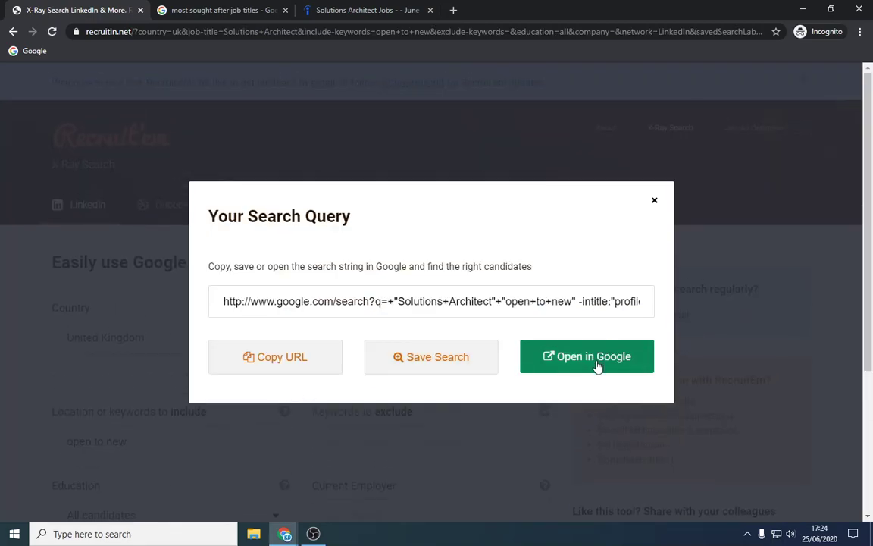
click(597, 370)
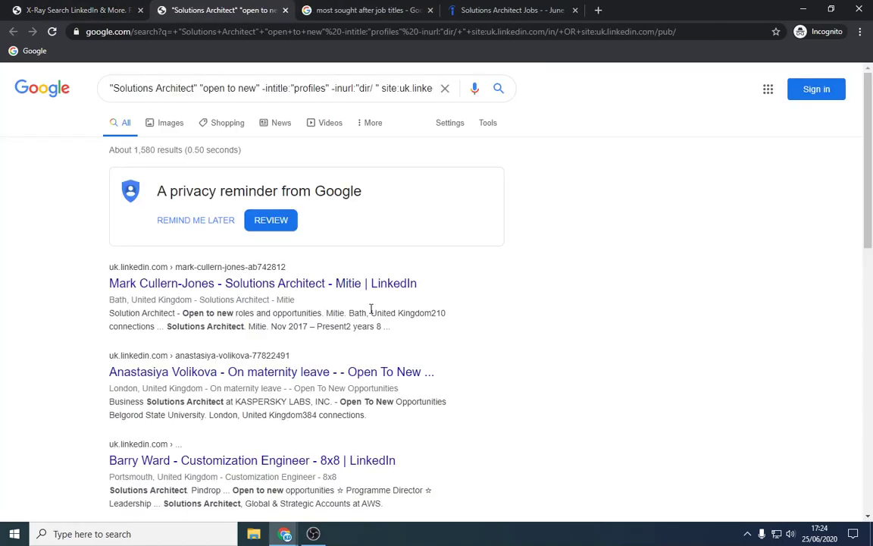
scroll(273, 224, down, 3)
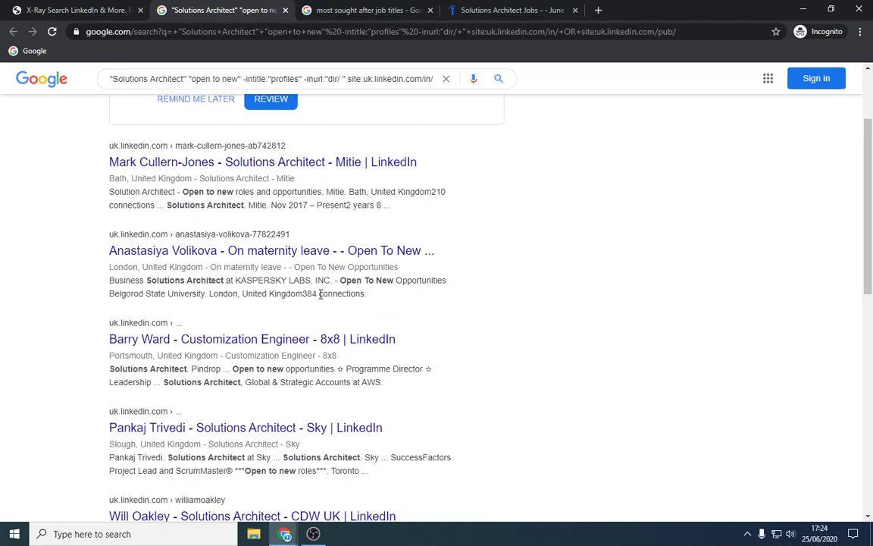
scroll(318, 239, up, 3)
click(119, 88)
drag(132, 88, 167, 89)
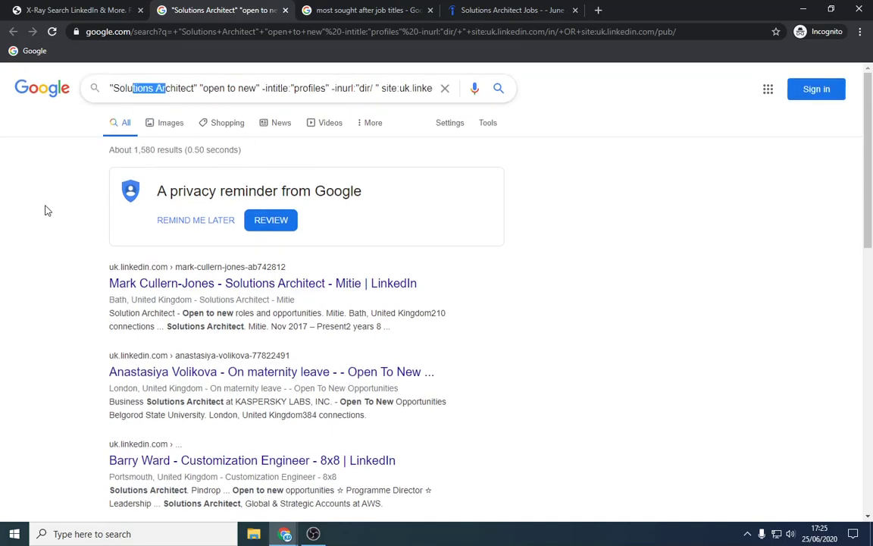
click(42, 190)
click(103, 9)
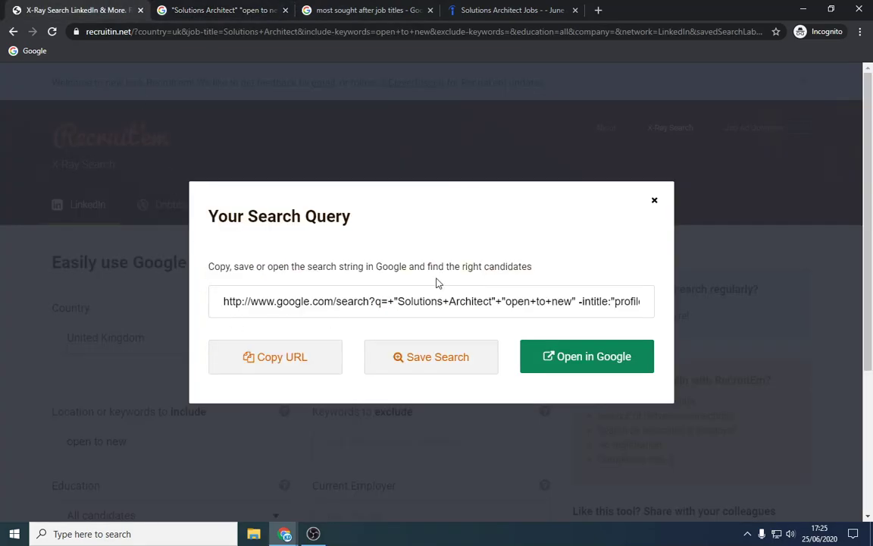
click(650, 196)
scroll(188, 341, down, 3)
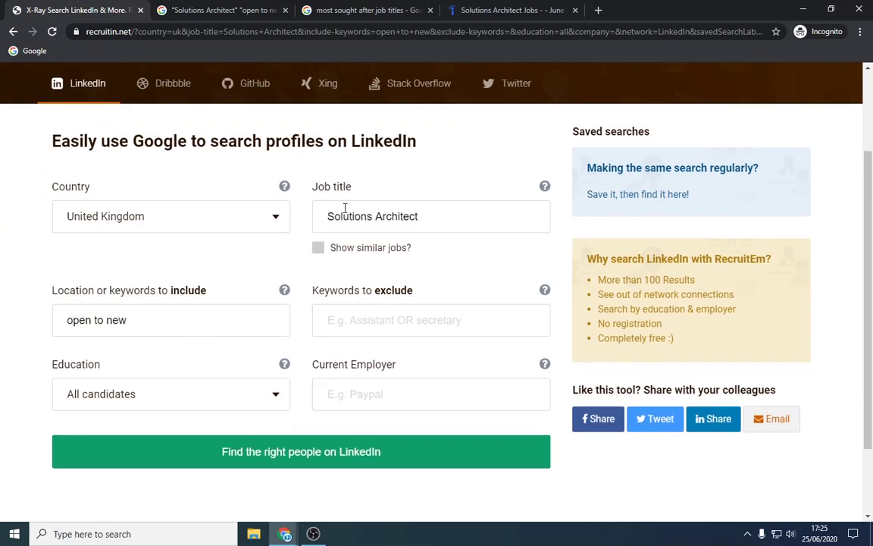
click(183, 321)
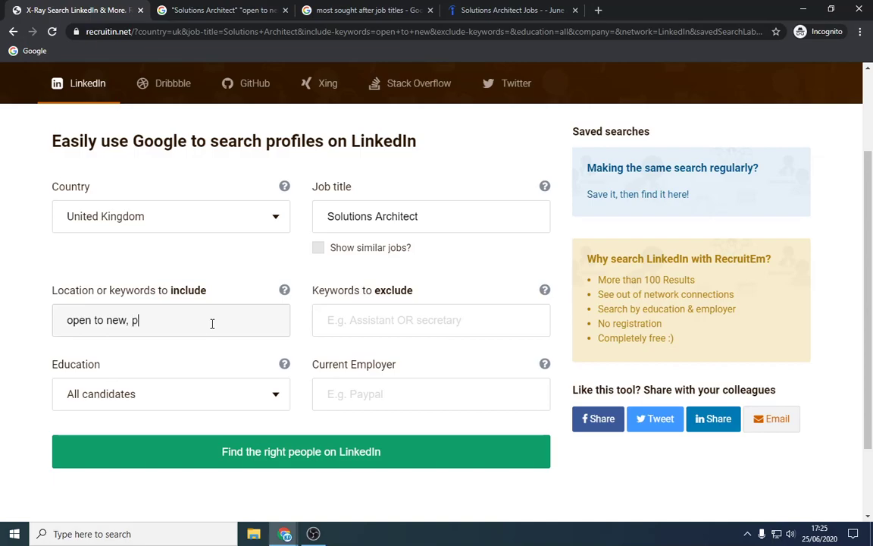
text(, payrool)
key(BackSpace)
key(BackSpace)
key(BackSpace)
key(BackSpace)
key(BackSpace)
key(BackSpace)
text(annd)
key(BackSpace)
key(BackSpace)
text(d)
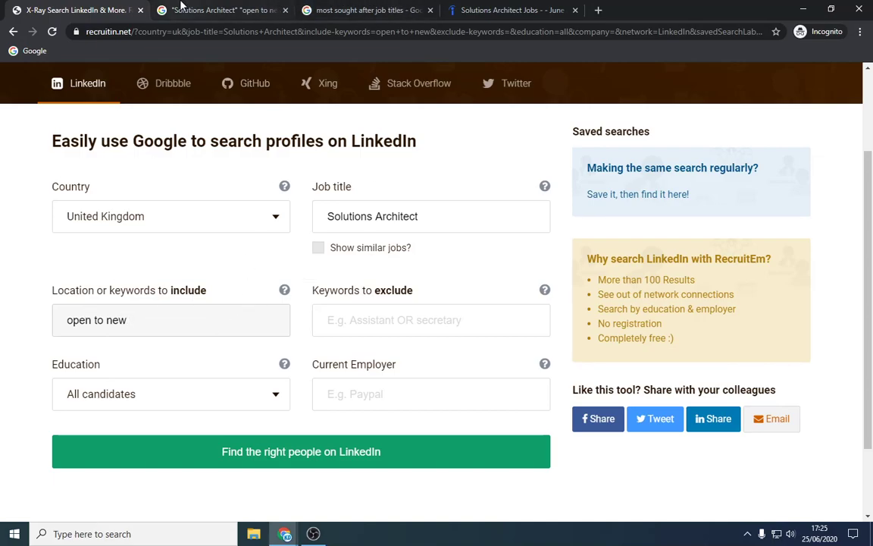
drag(162, 332, 4, 323)
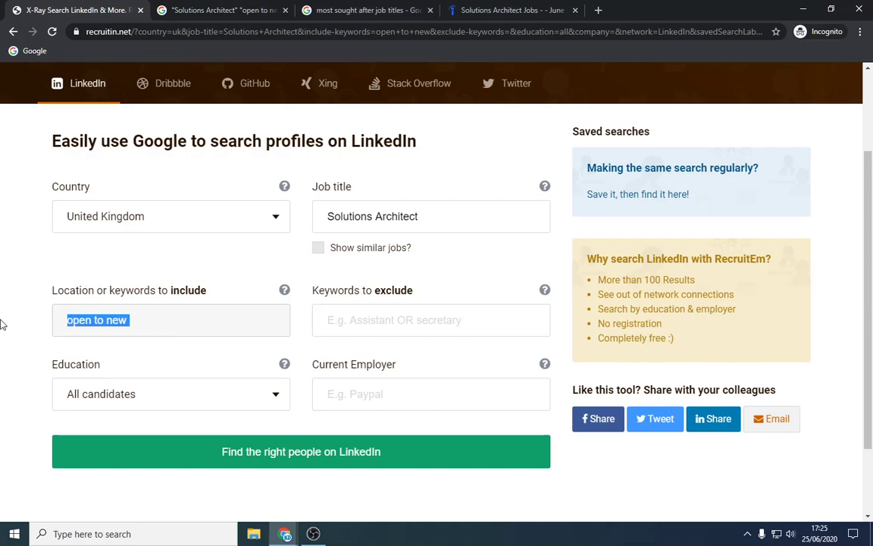
click(4, 324)
click(204, 9)
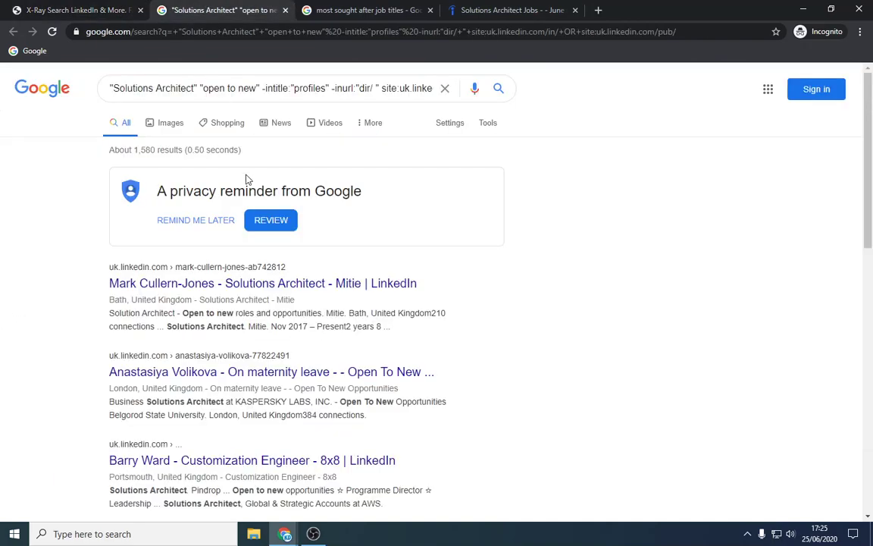
Open the top Google result's LinkedIn profile in a new tab
right_click(346, 279)
click(371, 286)
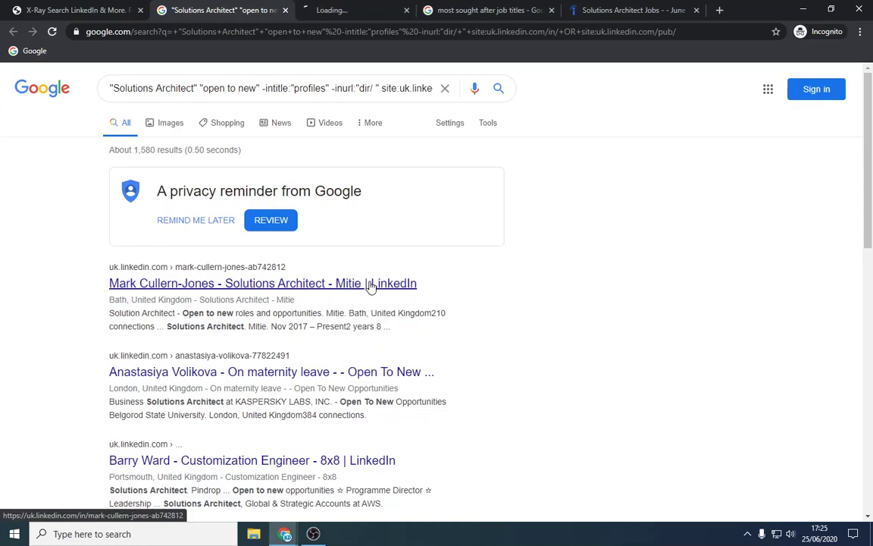
click(44, 14)
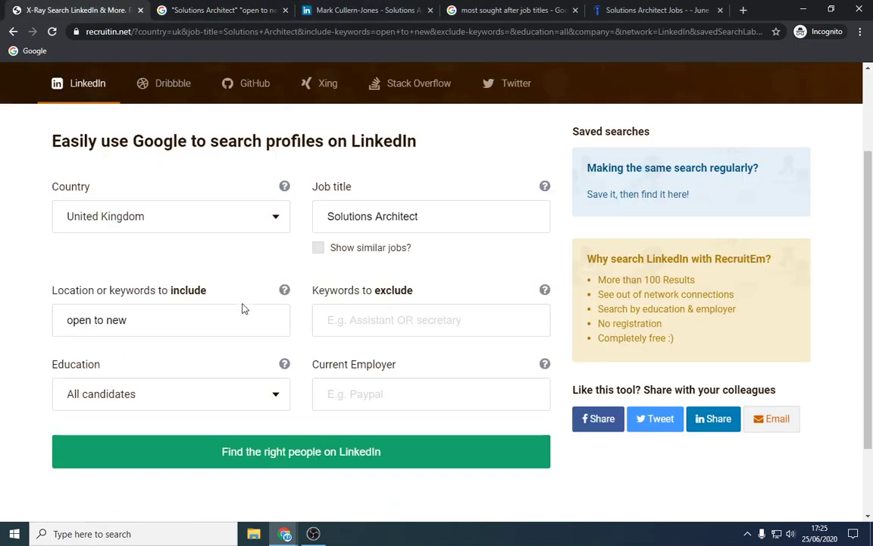
click(356, 10)
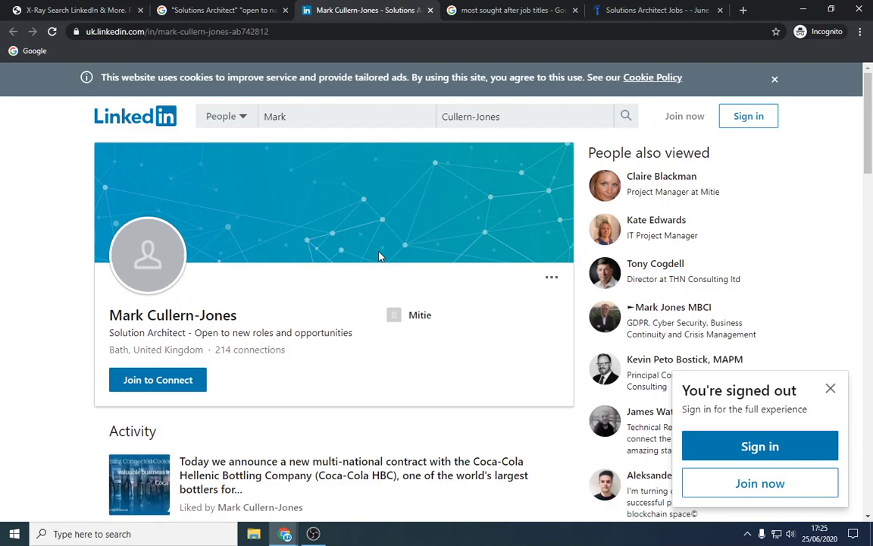
Copy the profile's location, Bath, and return to the Indeed jobs tab
scroll(379, 256, down, 2)
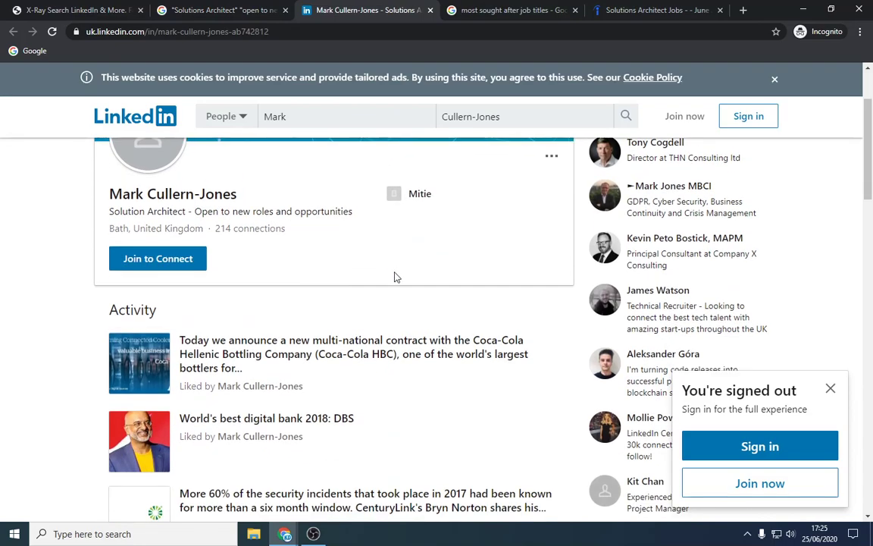
scroll(393, 279, down, 8)
scroll(394, 285, down, 4)
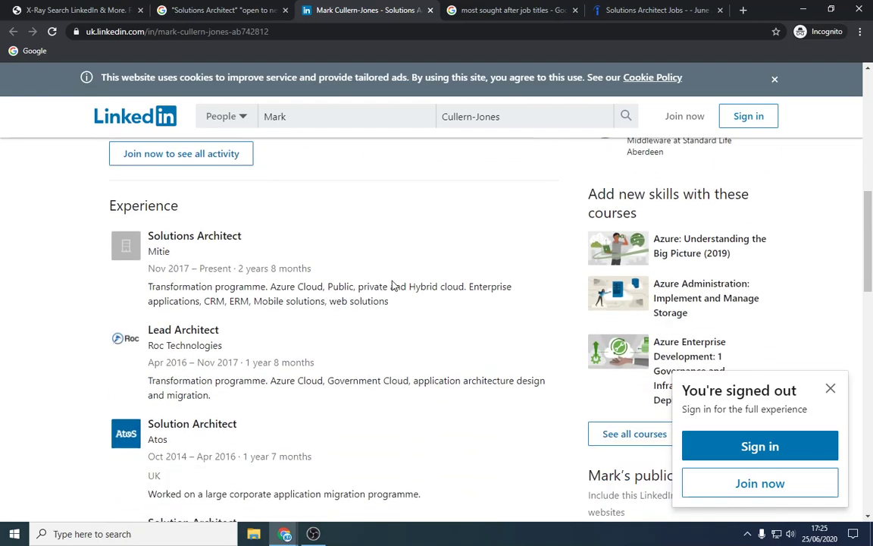
scroll(333, 333, up, 3)
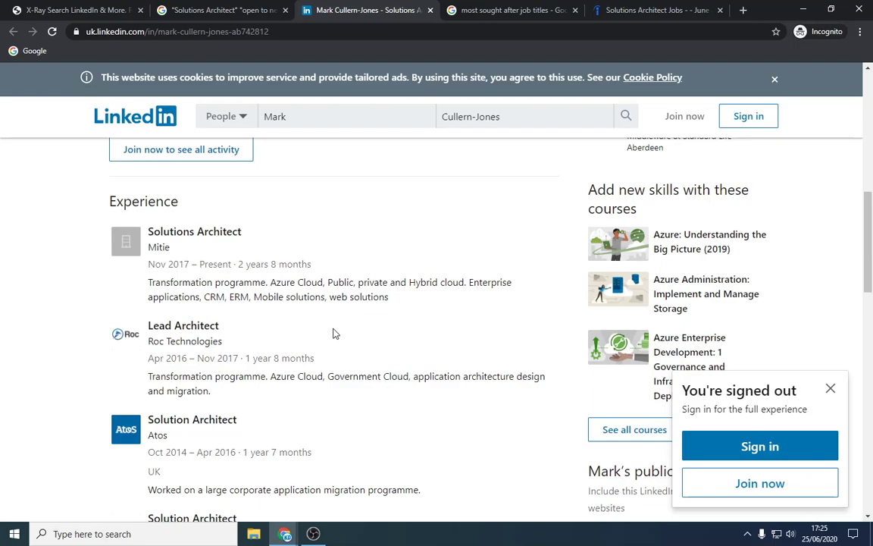
scroll(333, 334, up, 8)
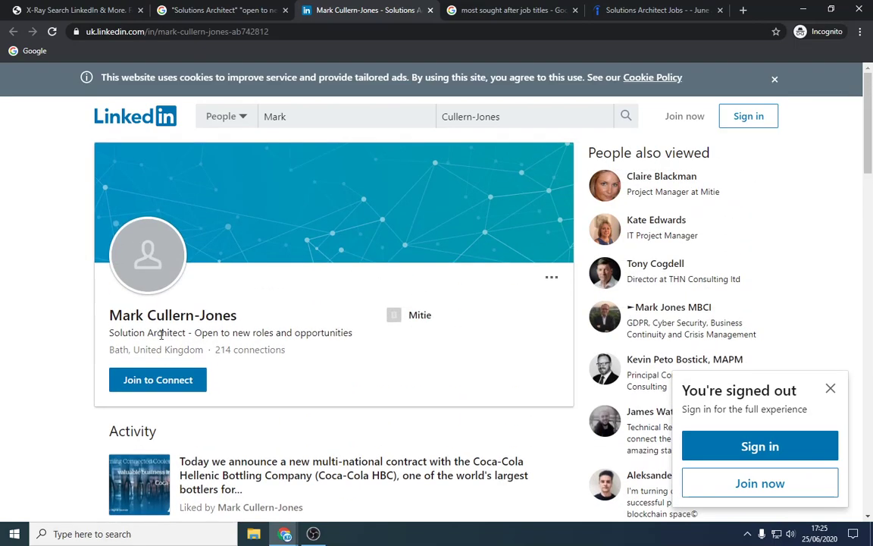
double_click(118, 350)
right_click(118, 354)
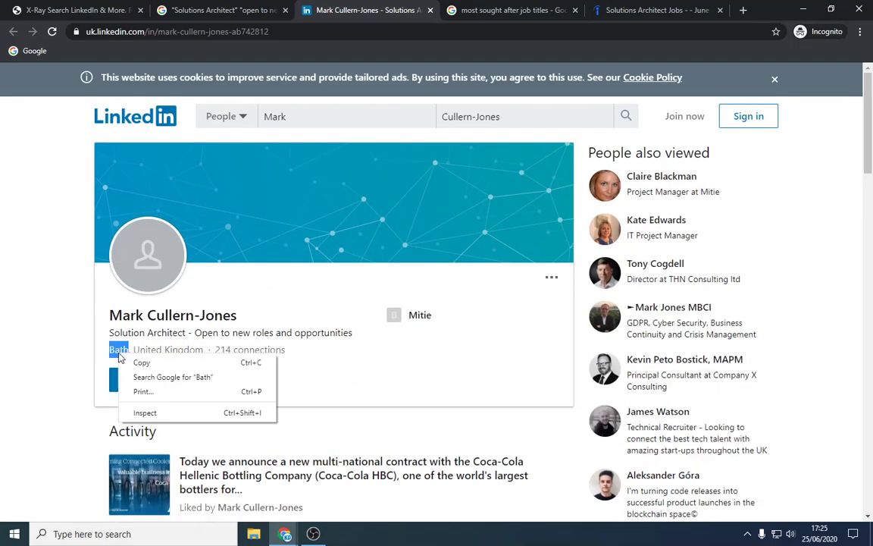
click(141, 363)
click(518, 9)
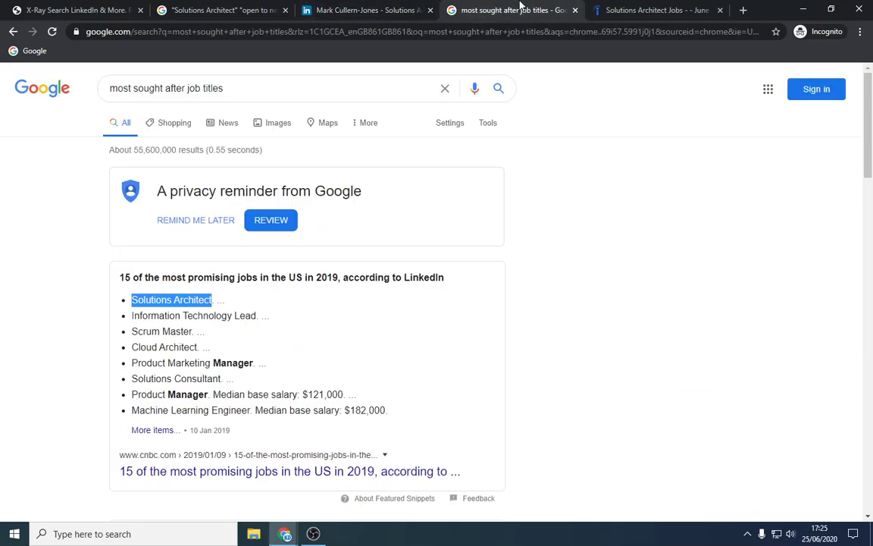
click(607, 9)
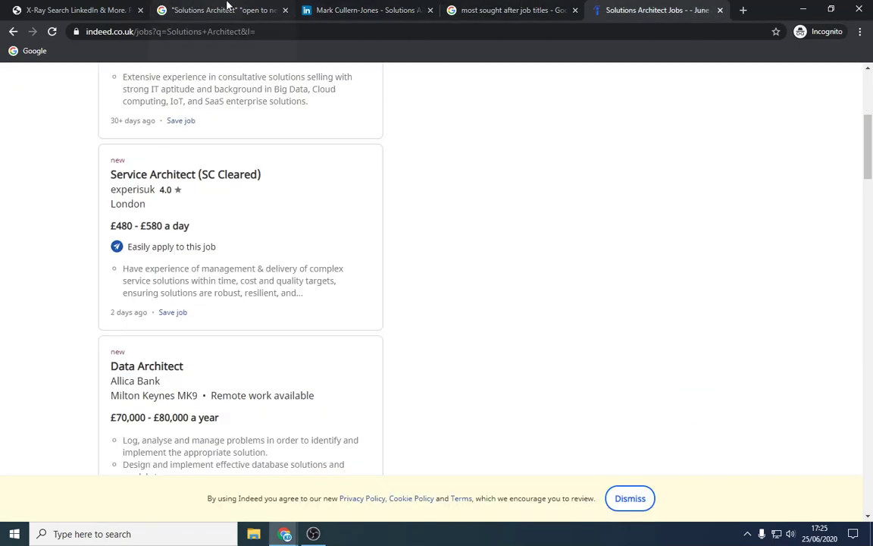
Set the Indeed location to Bath and search, giving 85 Solutions Architect jobs within 25 miles
click(356, 10)
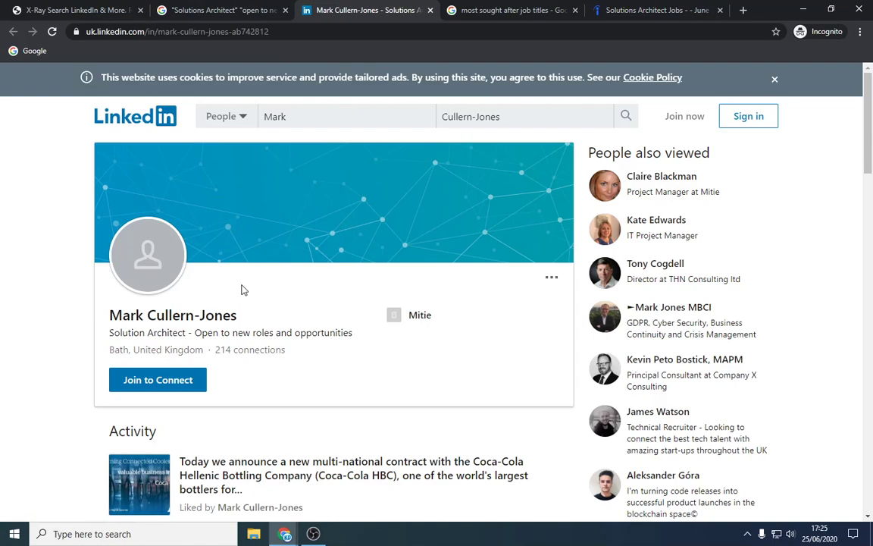
click(622, 10)
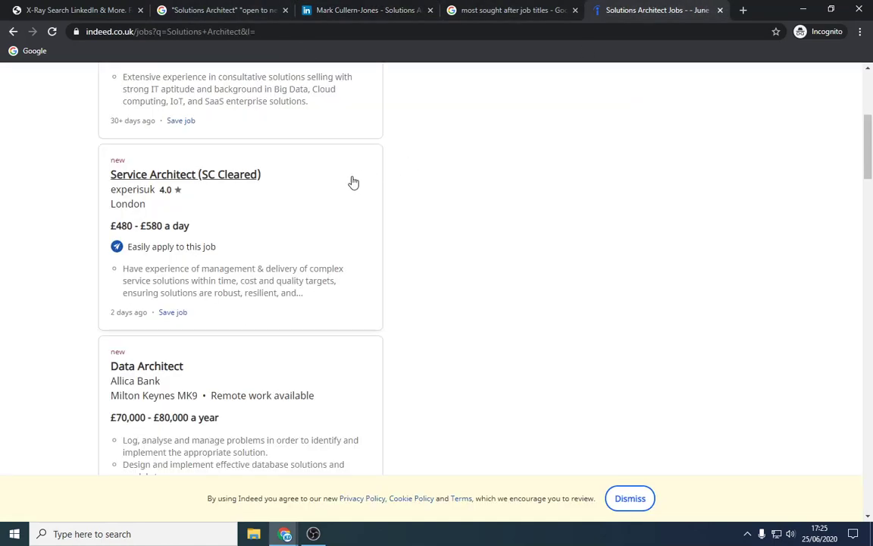
scroll(219, 211, up, 5)
click(315, 139)
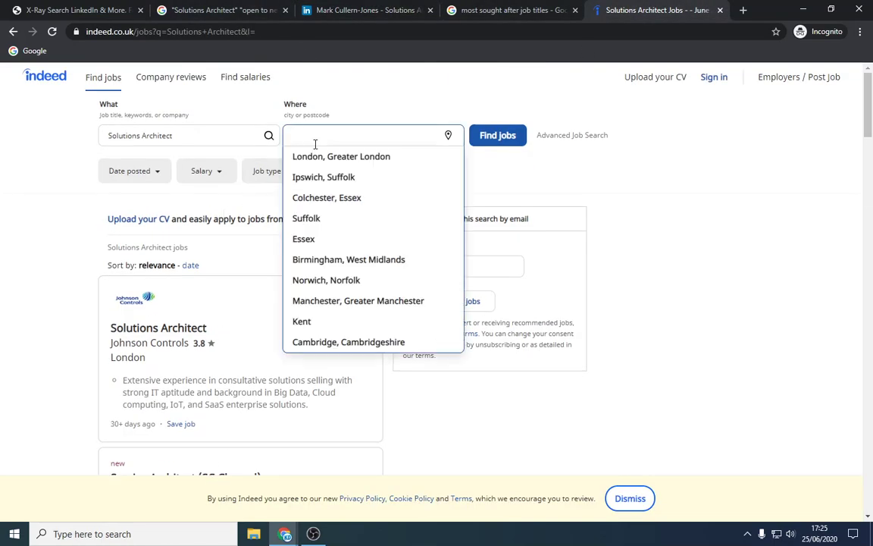
text(Bath)
click(492, 136)
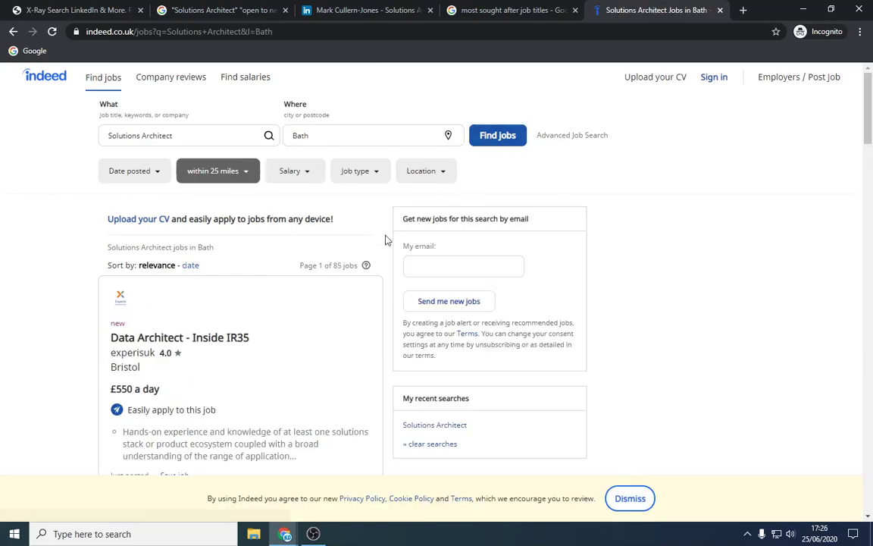
scroll(387, 248, down, 2)
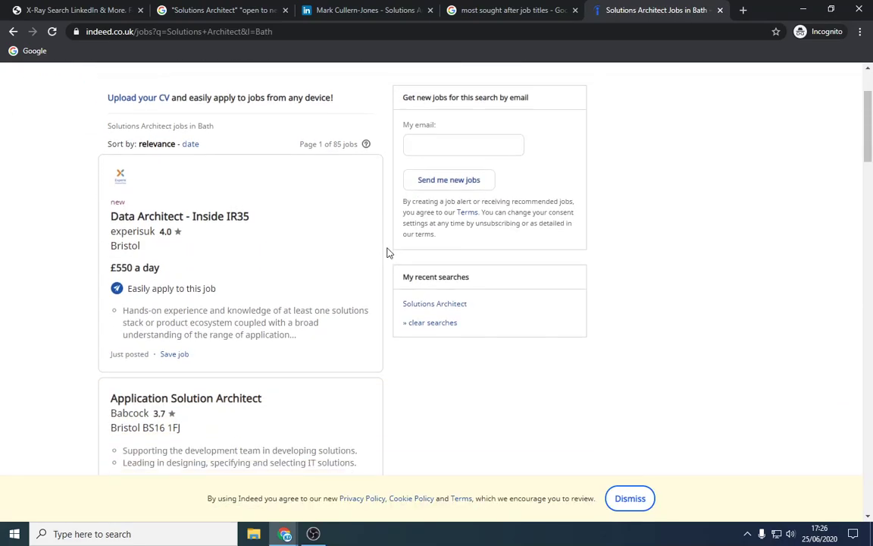
scroll(384, 253, down, 3)
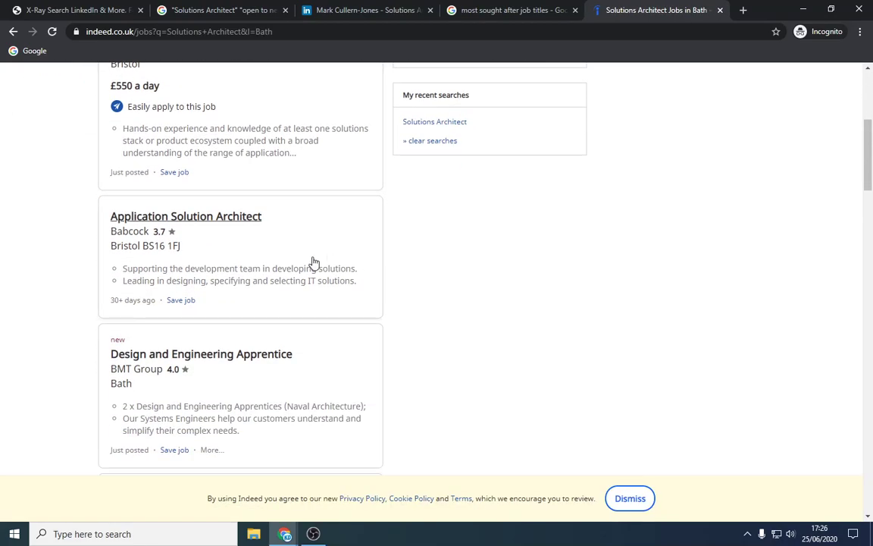
scroll(320, 376, down, 3)
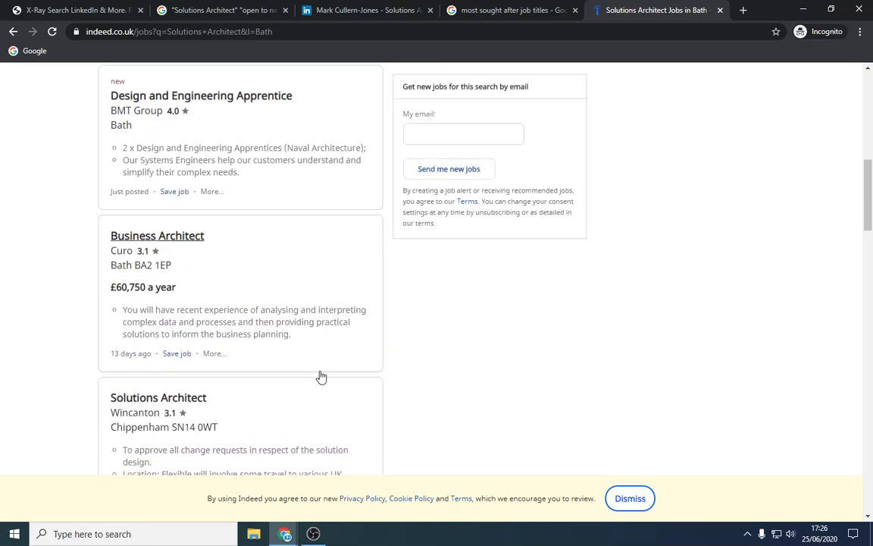
scroll(320, 376, down, 2)
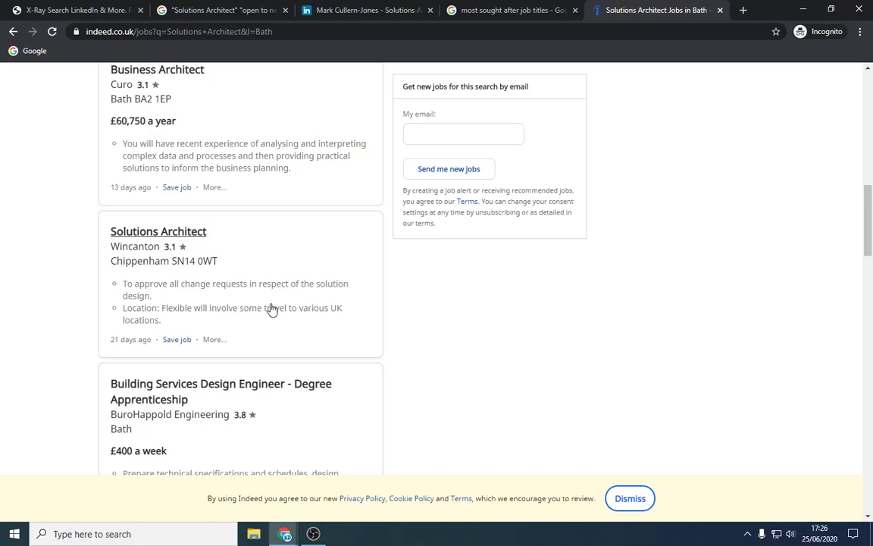
click(121, 9)
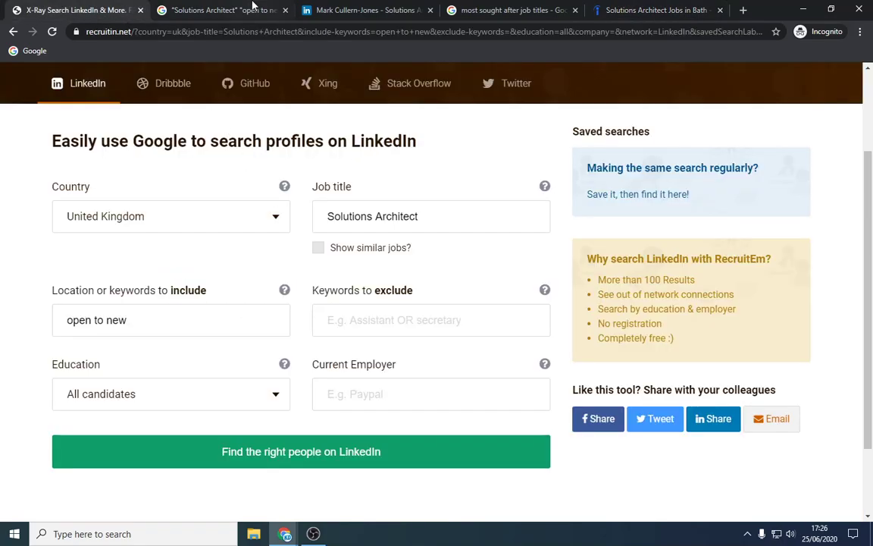
click(227, 10)
drag(134, 149, 155, 151)
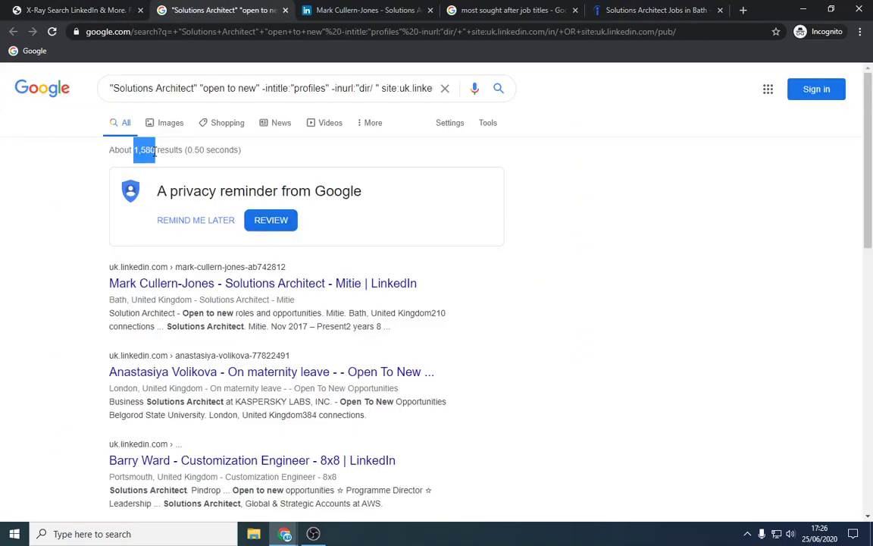
click(155, 151)
click(526, 9)
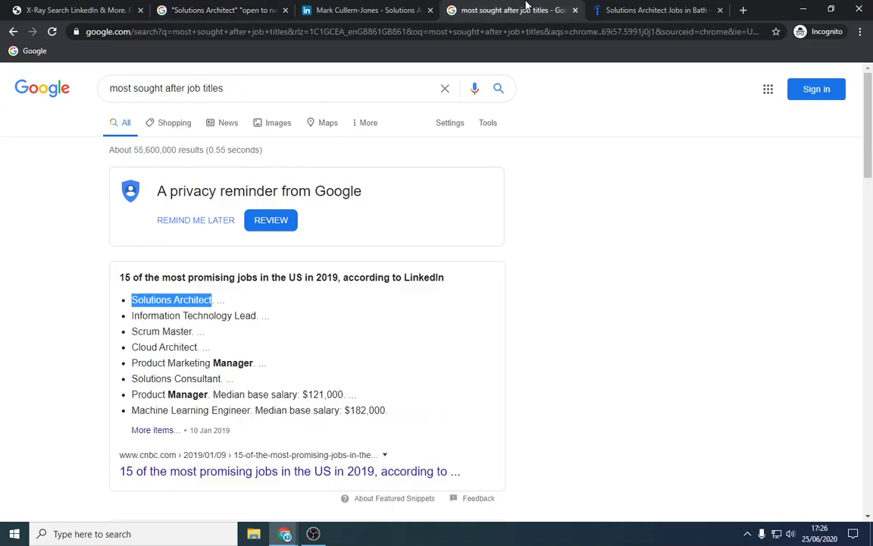
click(140, 319)
drag(131, 318, 194, 332)
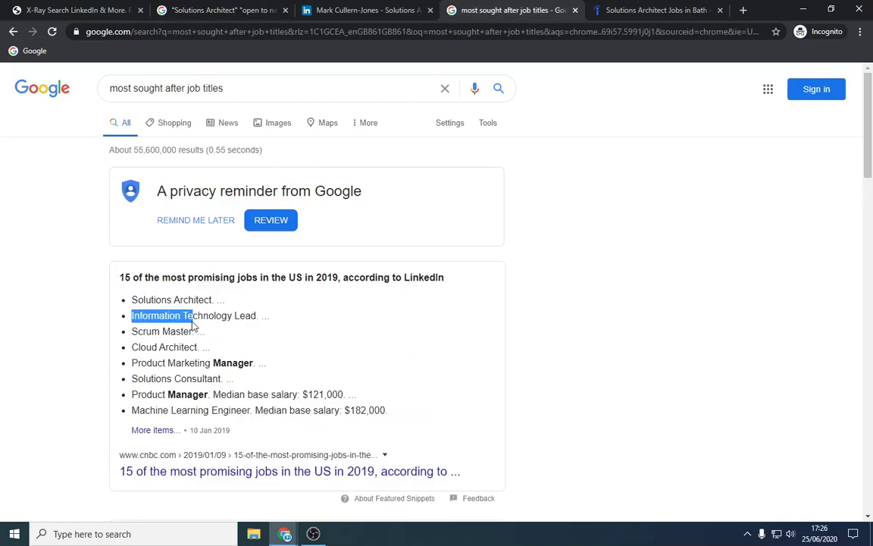
click(195, 332)
click(606, 10)
key(ctrl+3)
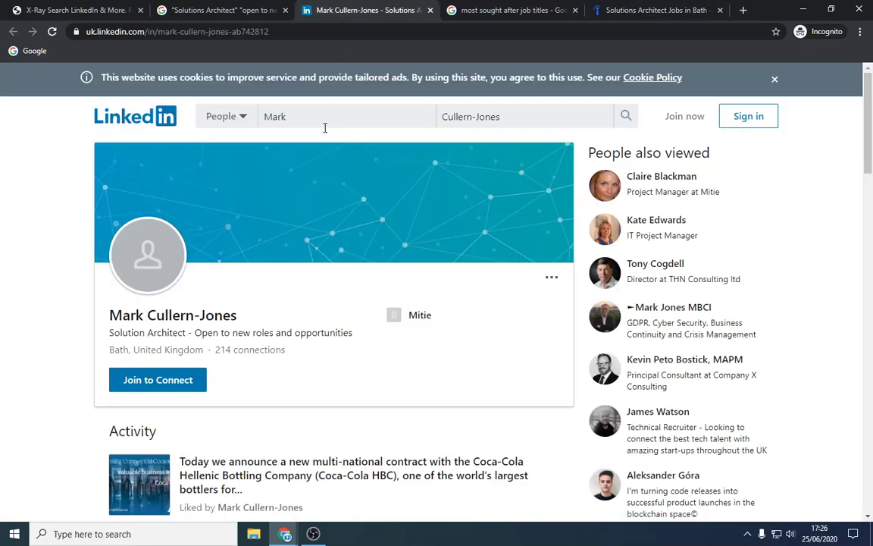
click(193, 9)
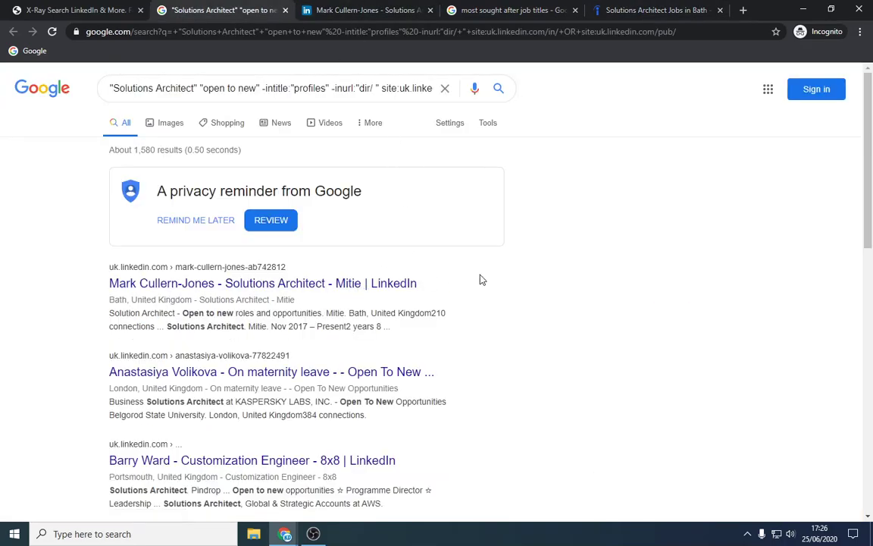
scroll(500, 255, down, 3)
click(504, 8)
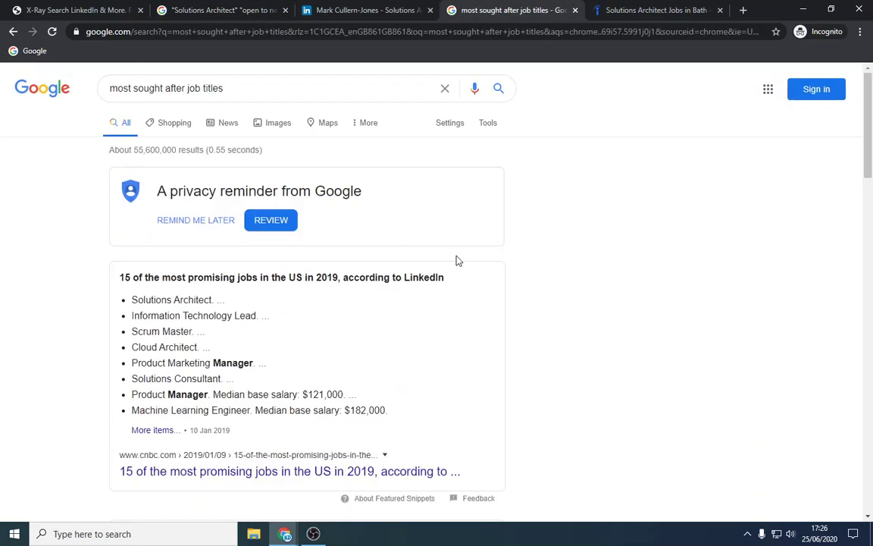
Bring back the Indeed Bath Solutions Architect results and scroll to the top
click(643, 11)
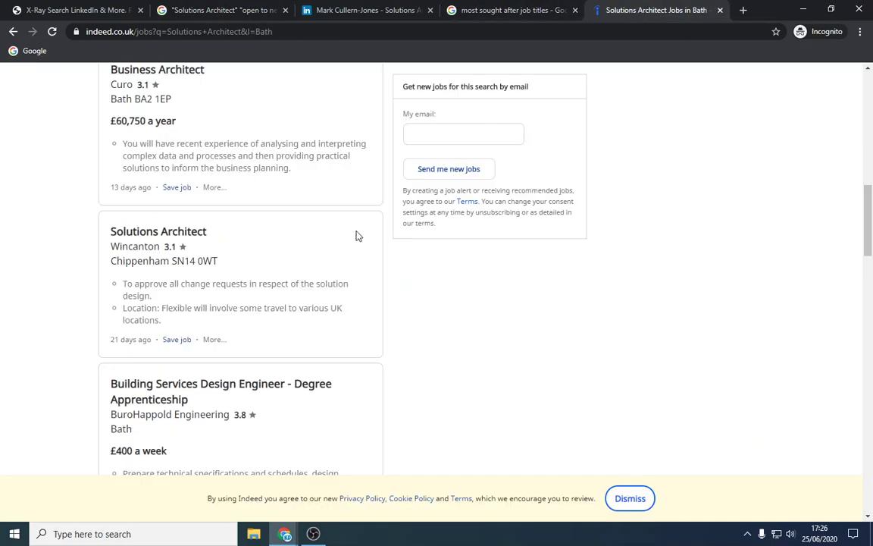
scroll(356, 289, down, 3)
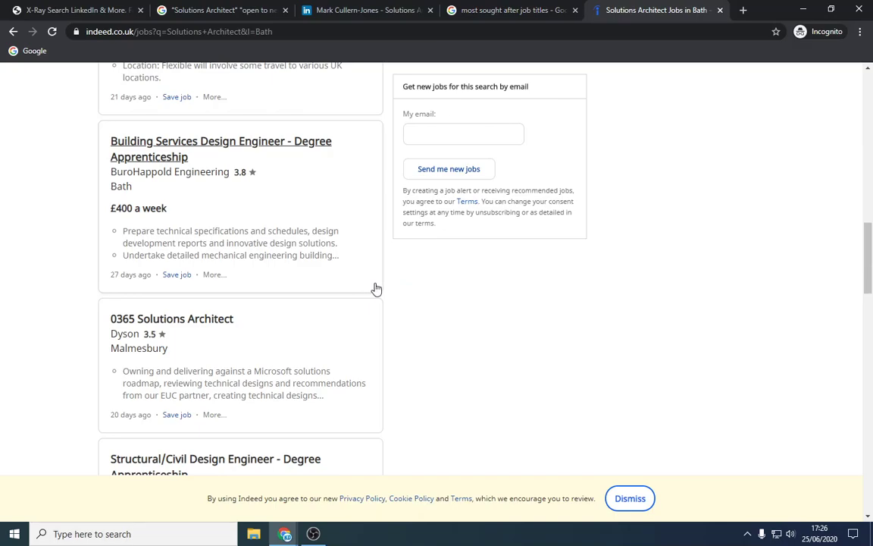
scroll(386, 287, down, 2)
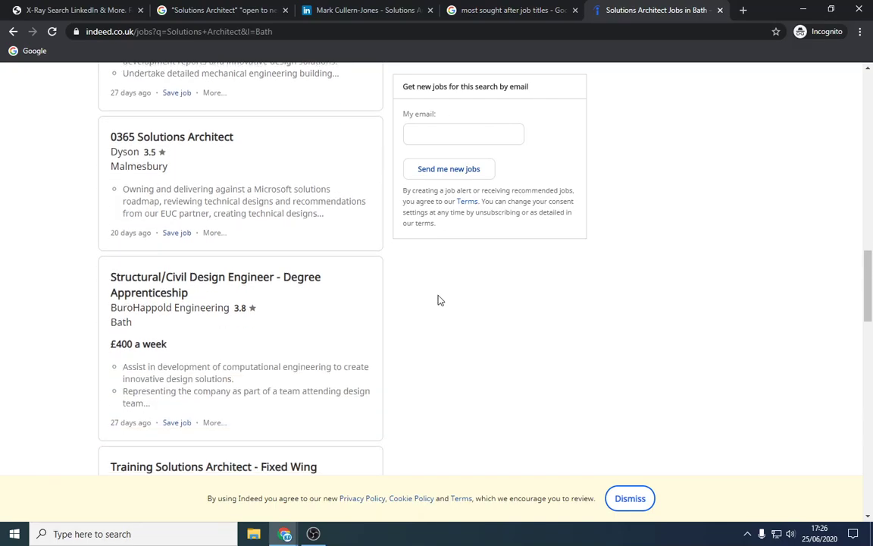
scroll(186, 364, up, 1)
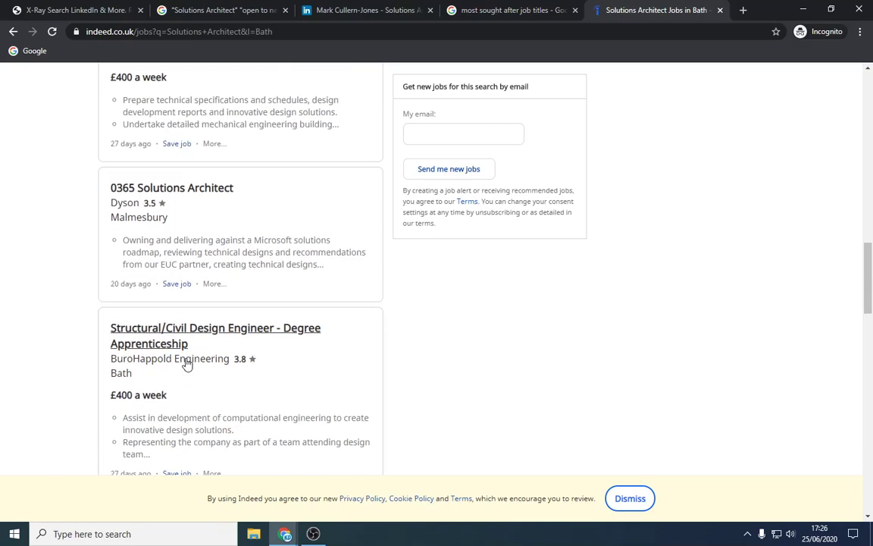
scroll(140, 267, up, 2)
scroll(302, 251, up, 6)
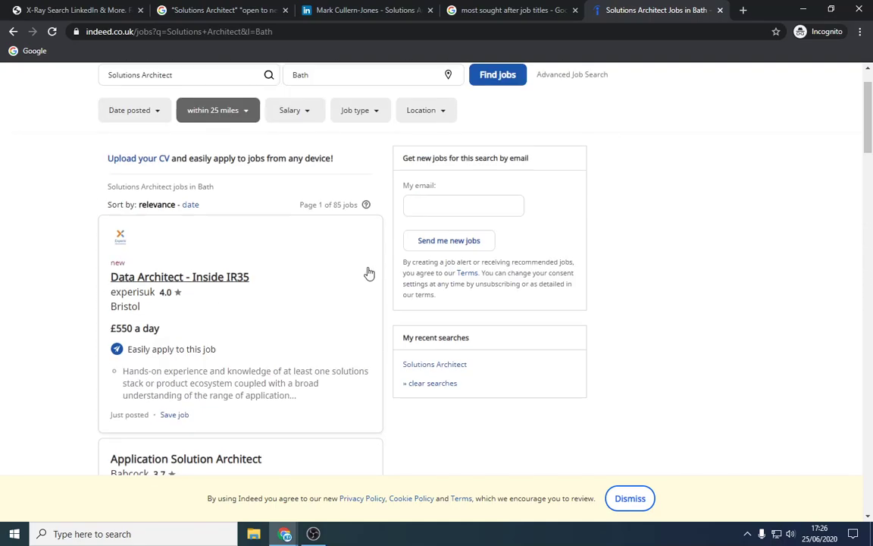
scroll(368, 273, up, 1)
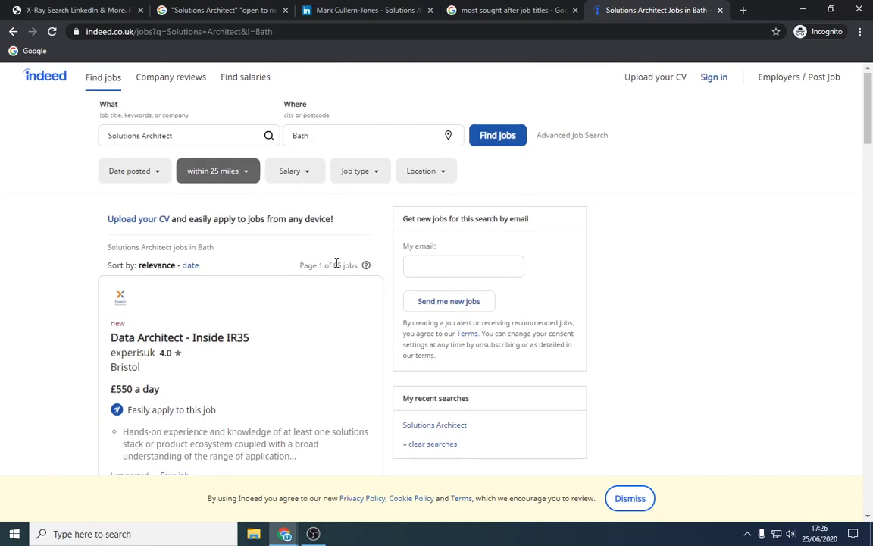
Use Advanced Job Search to exclude staffing agencies, cutting the Bath results to 54 jobs
drag(334, 264, 343, 265)
click(553, 137)
scroll(320, 288, down, 6)
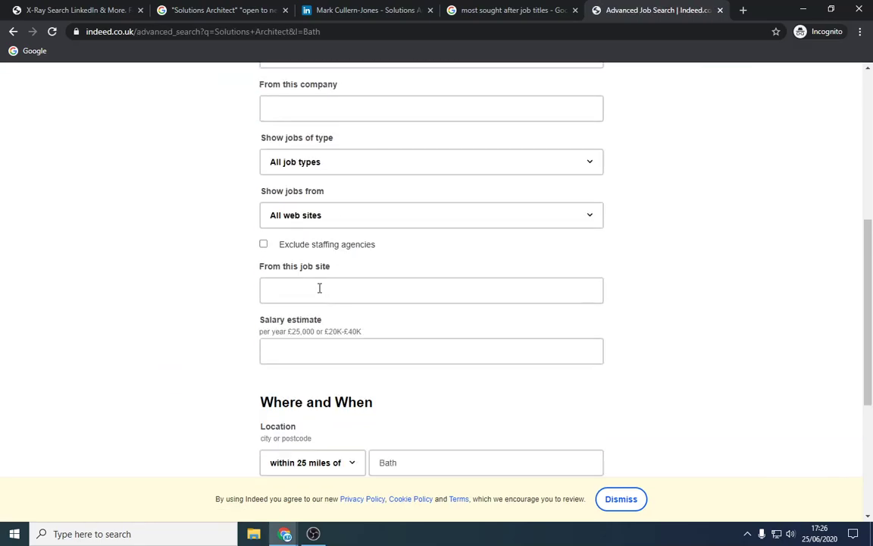
click(311, 246)
scroll(489, 334, down, 4)
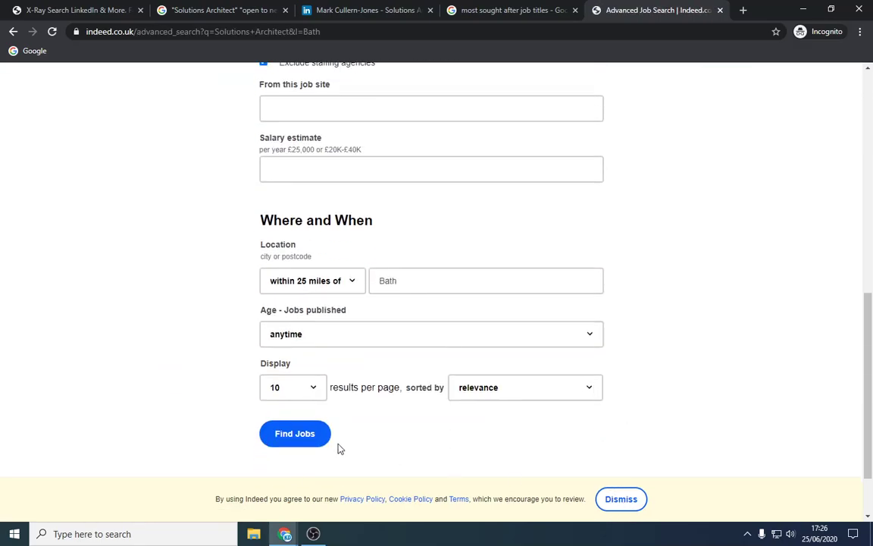
click(286, 441)
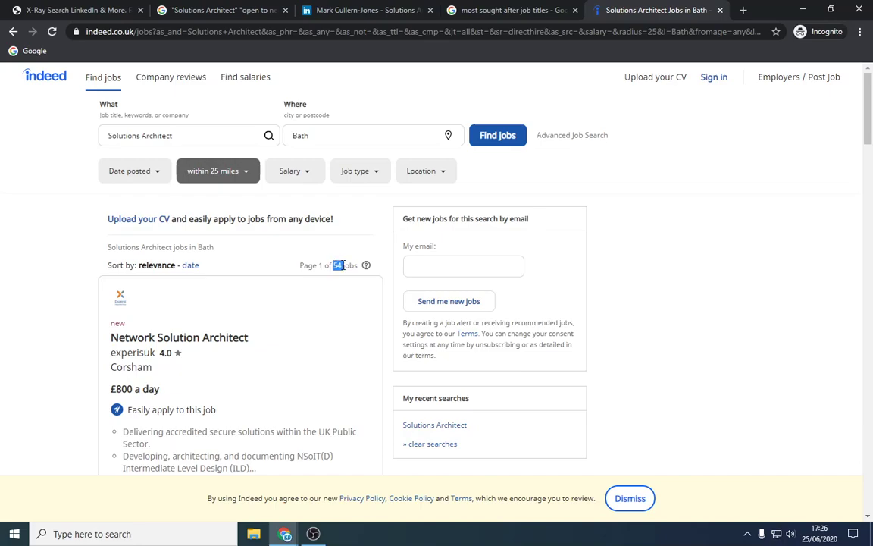
click(341, 263)
scroll(344, 262, down, 3)
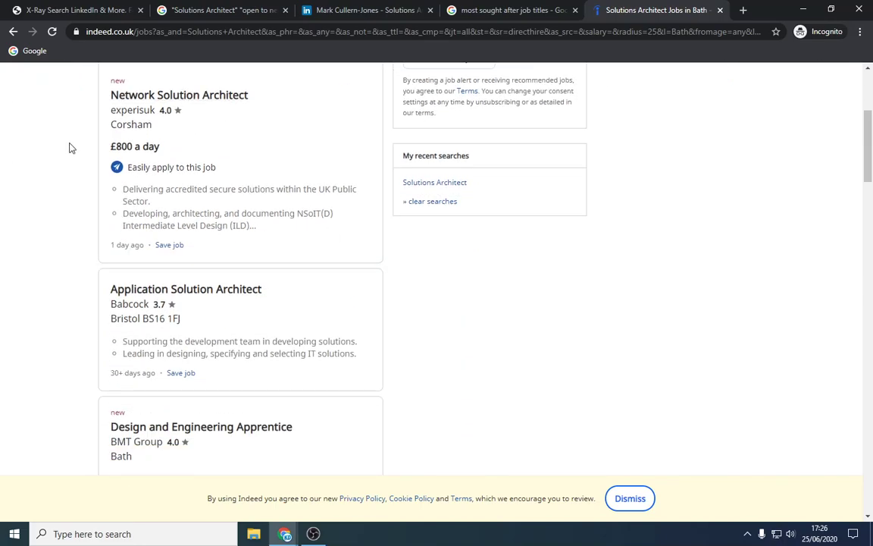
scroll(255, 267, down, 2)
scroll(254, 267, down, 5)
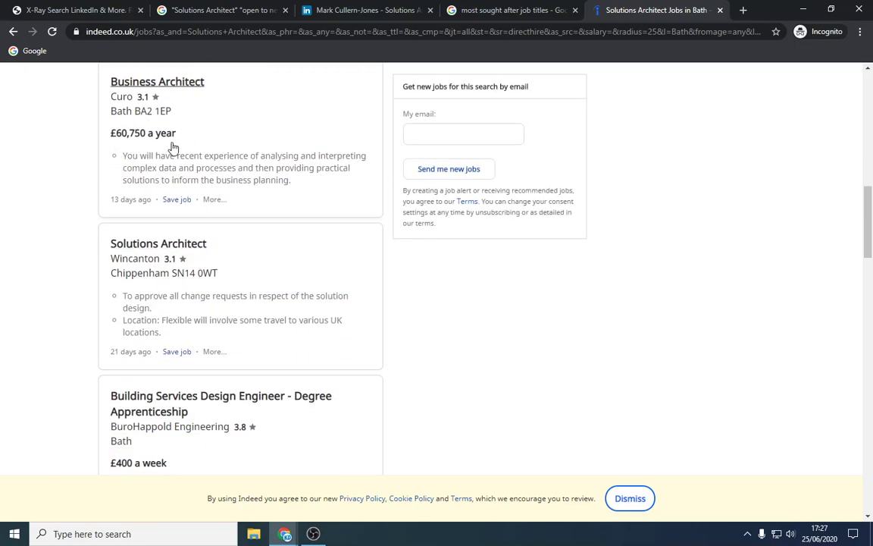
scroll(111, 289, down, 2)
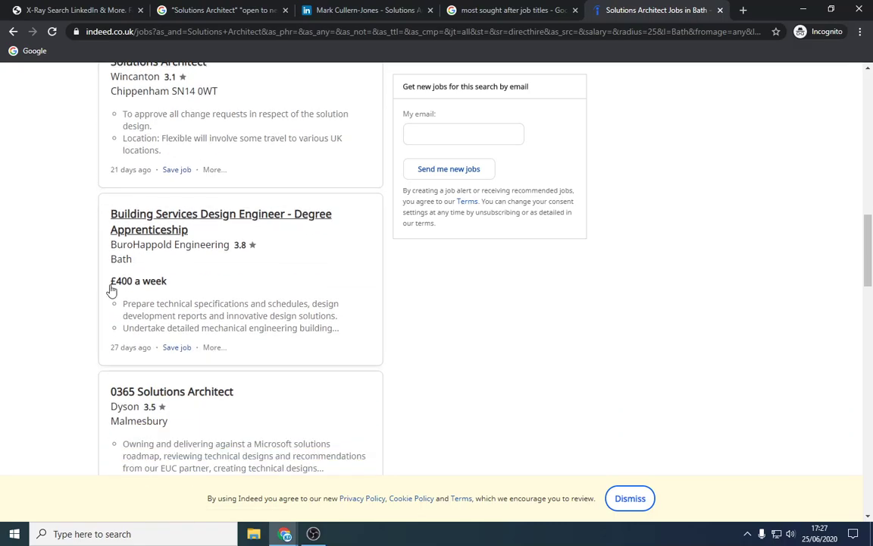
scroll(269, 275, down, 3)
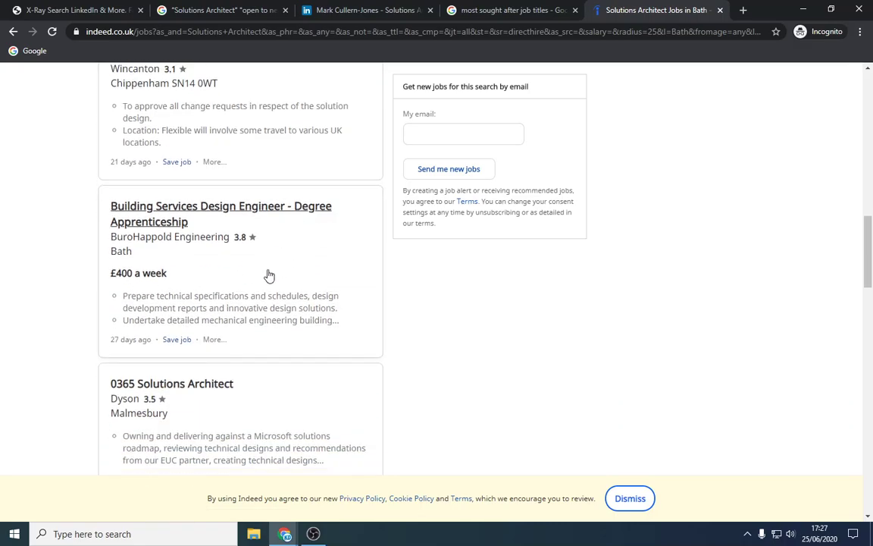
scroll(228, 257, up, 2)
scroll(159, 224, down, 1)
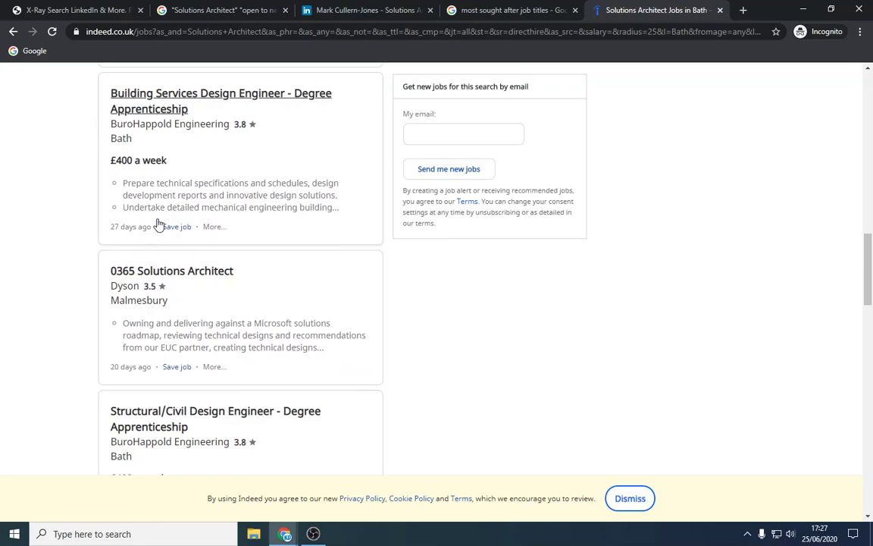
scroll(173, 232, up, 10)
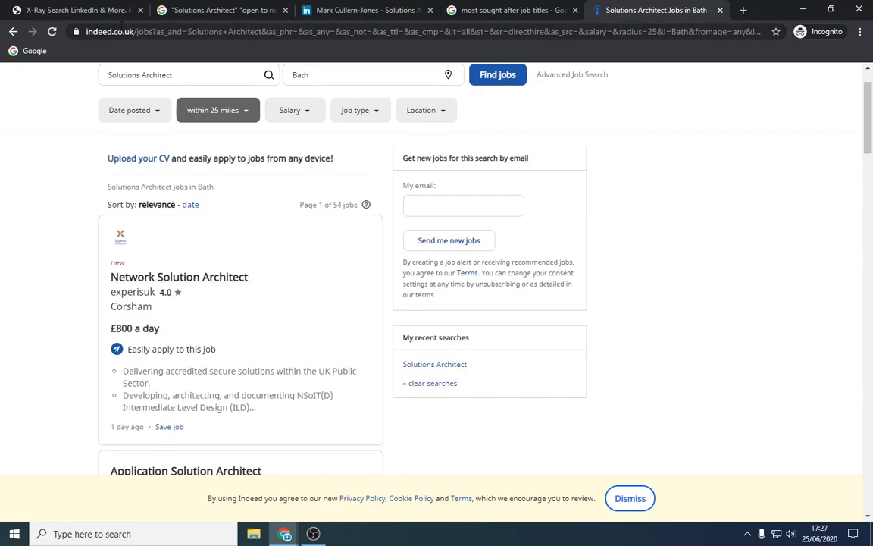
Copy 'Product Manager' from the most sought after job titles results
click(479, 12)
scroll(276, 298, down, 3)
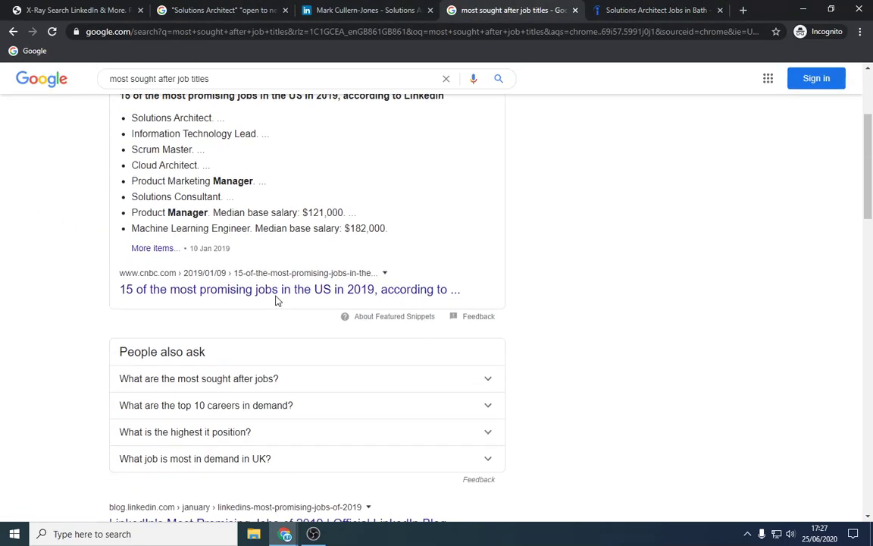
drag(251, 227, 138, 228)
drag(210, 213, 133, 213)
right_click(139, 218)
click(162, 224)
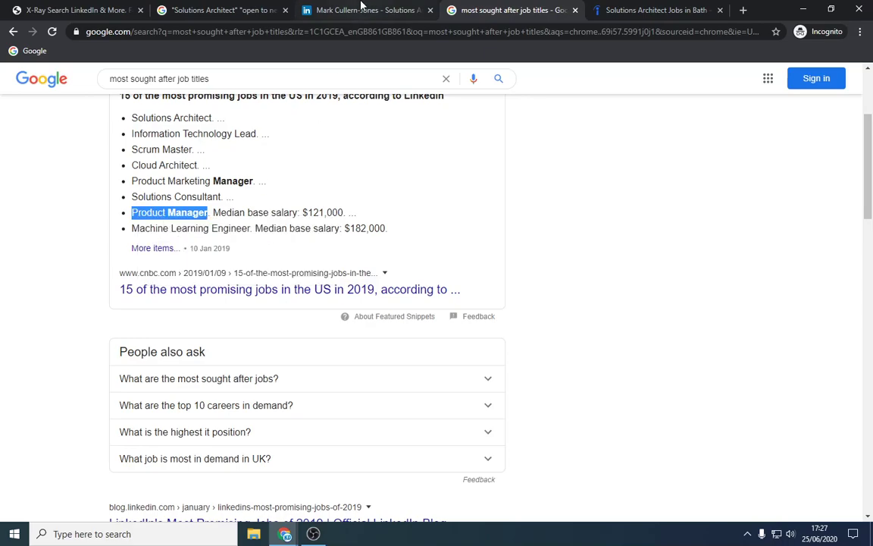
Search Indeed for Product Manager with the location cleared, returning 23,792 jobs
click(637, 10)
drag(219, 136, 2, 114)
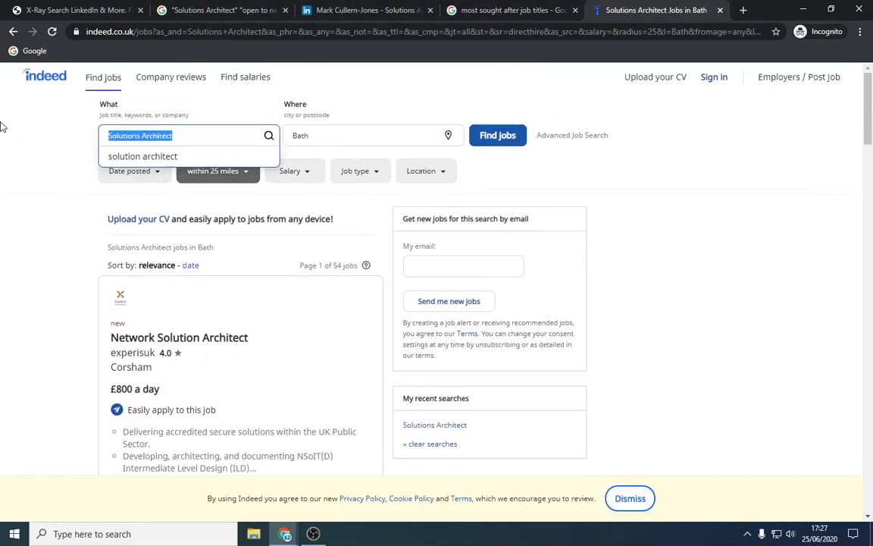
key(ctrl+v)
key(Tab)
key(BackSpace)
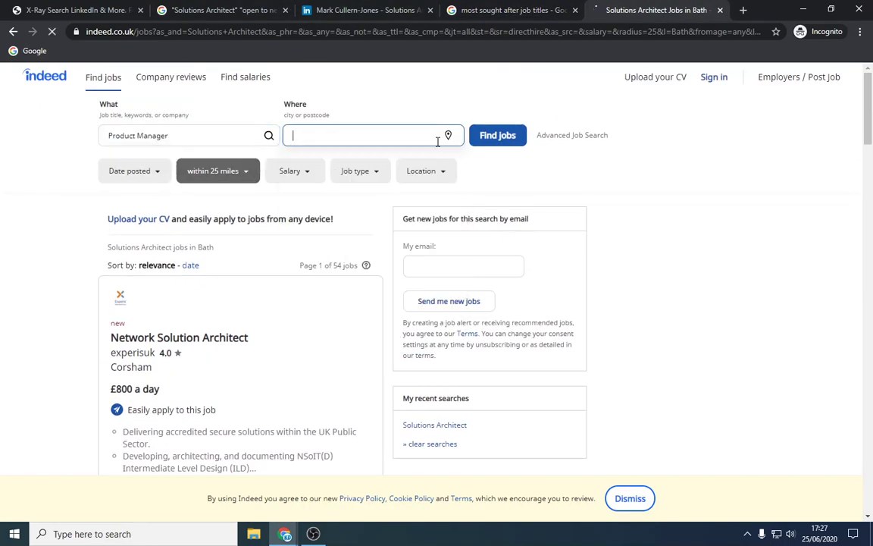
click(487, 138)
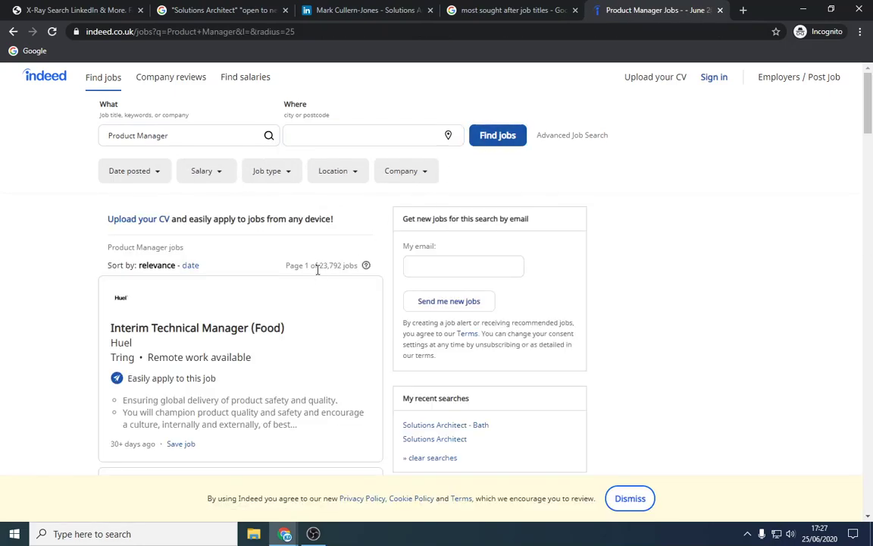
drag(319, 267, 344, 269)
click(342, 269)
scroll(342, 269, down, 3)
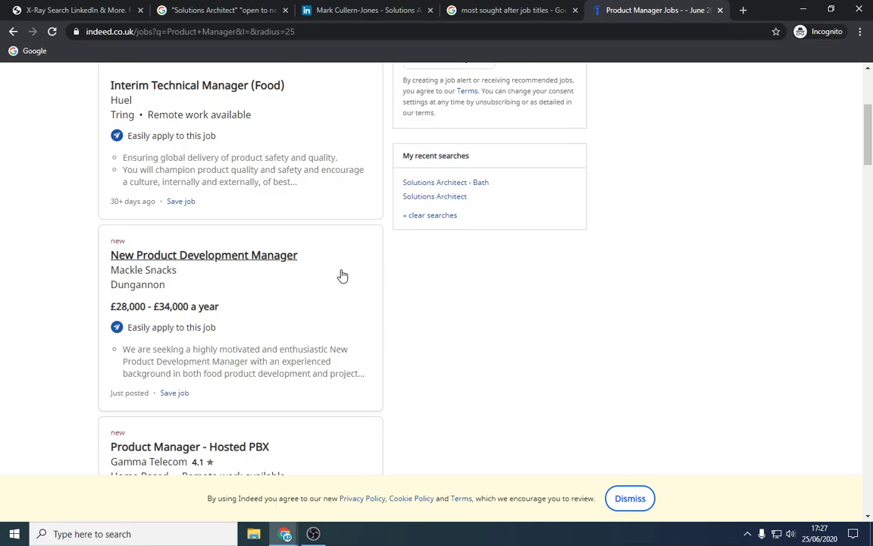
scroll(340, 275, up, 3)
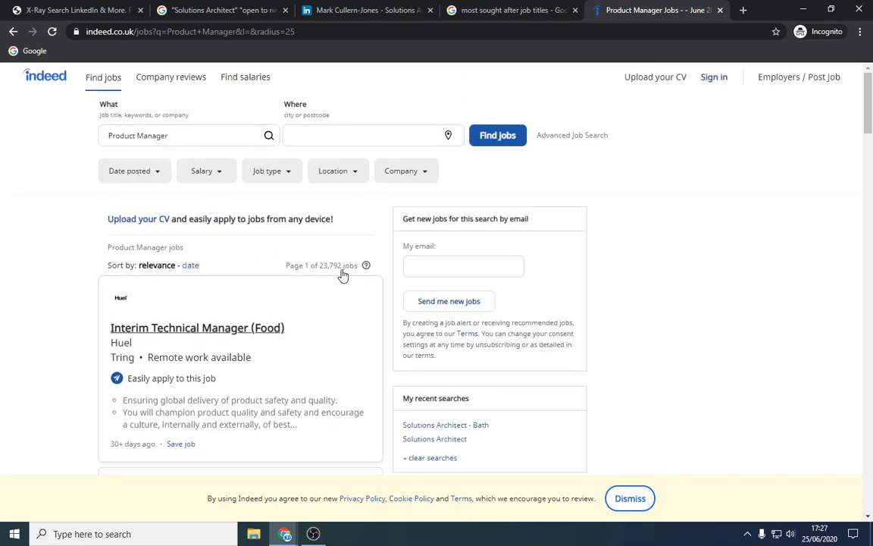
Return to the Google X-ray results for Solutions Architect 'open to new', about 1,580 results
click(198, 129)
click(84, 138)
click(226, 10)
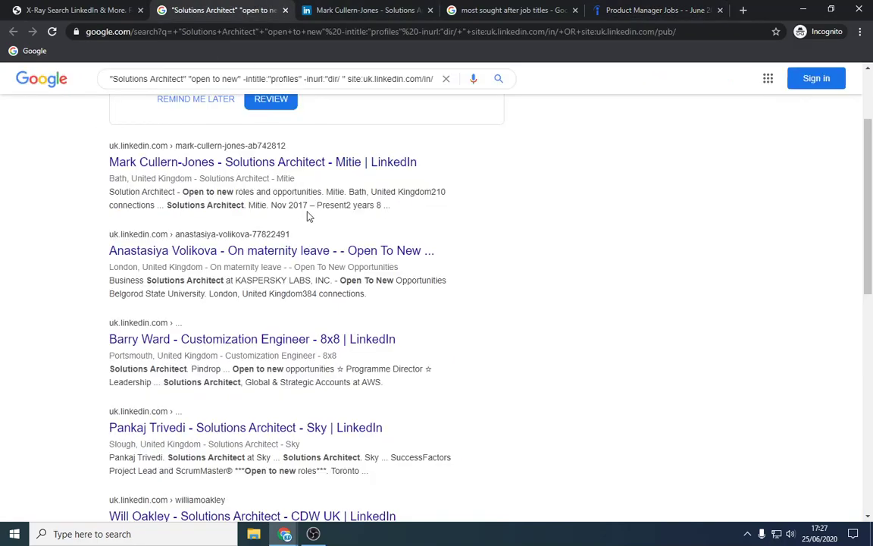
click(116, 6)
click(208, 6)
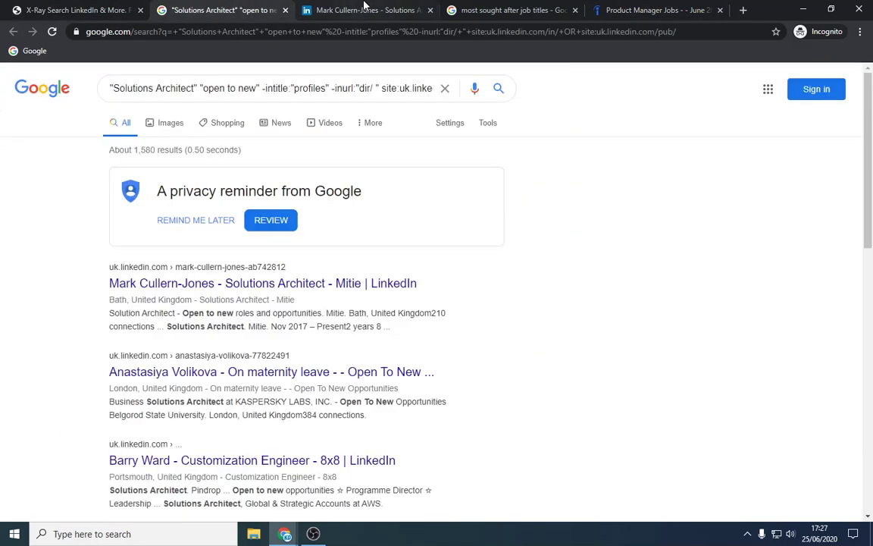
click(330, 6)
click(212, 6)
double_click(146, 149)
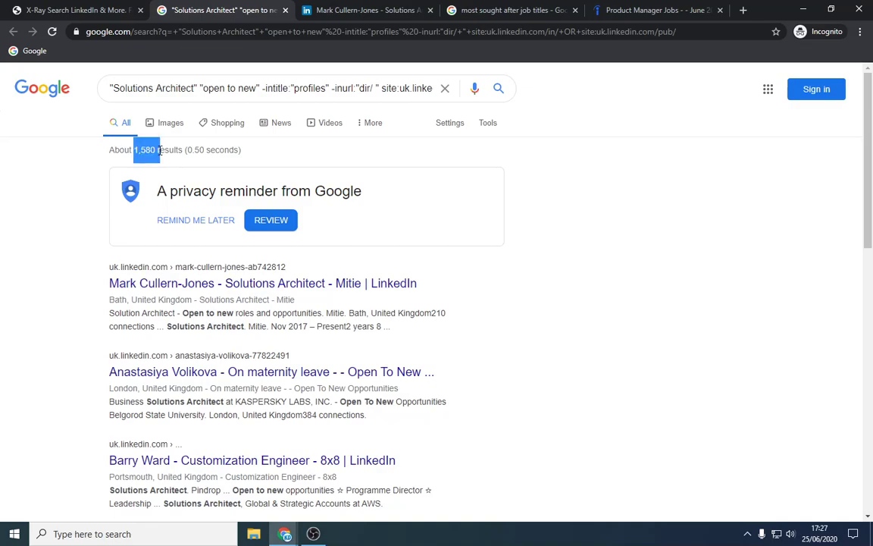
Change the job title to Product Manager, run the query in Google, and close the Solutions Architect tab
click(146, 150)
click(76, 10)
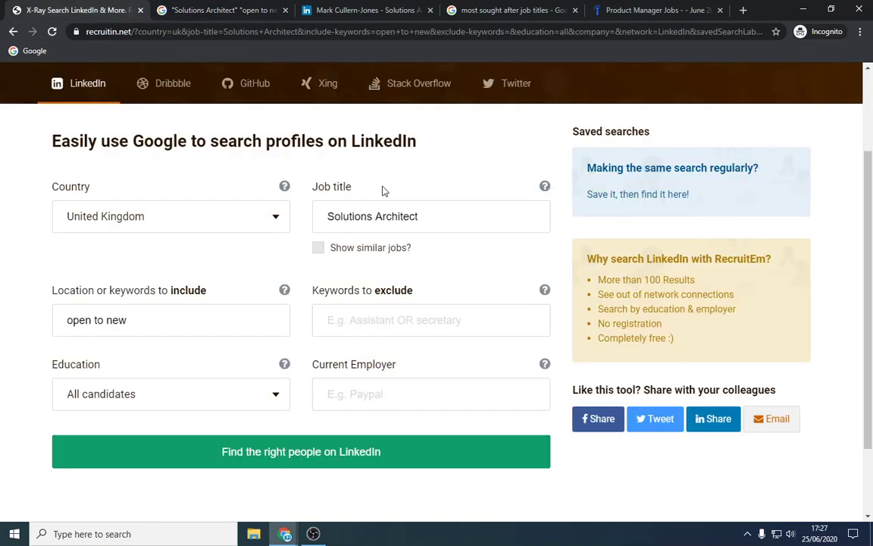
drag(451, 219, 237, 218)
key(ctrl+v)
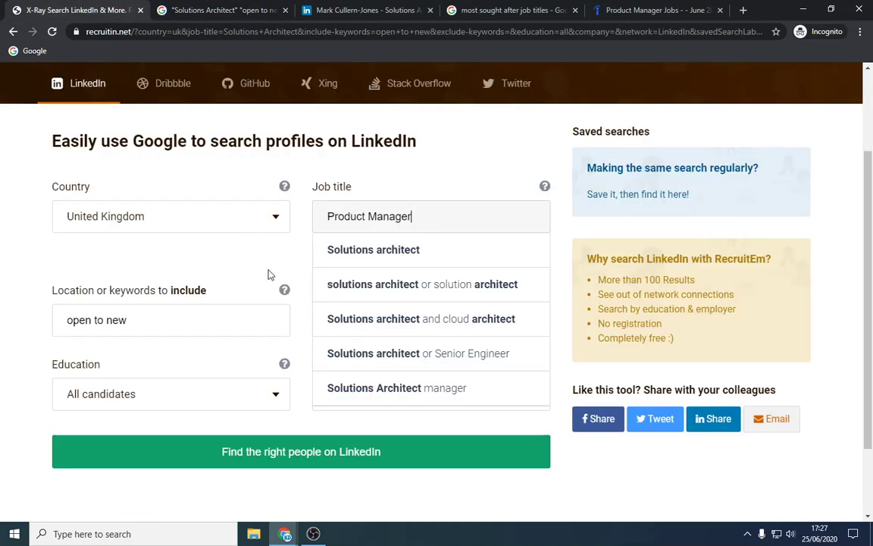
click(341, 461)
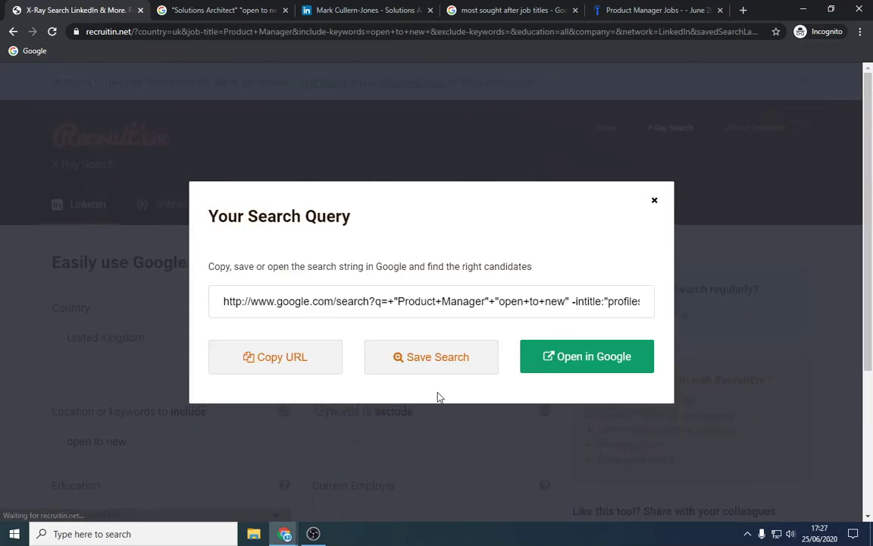
click(610, 365)
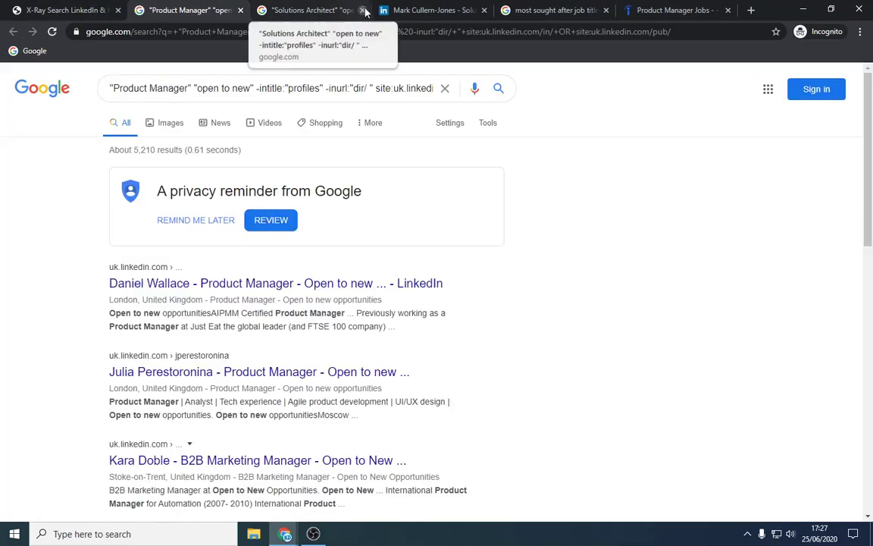
click(361, 9)
Review the about 5,210 results, highlighting 'open to new' phrases in profile snippets
drag(133, 150, 158, 153)
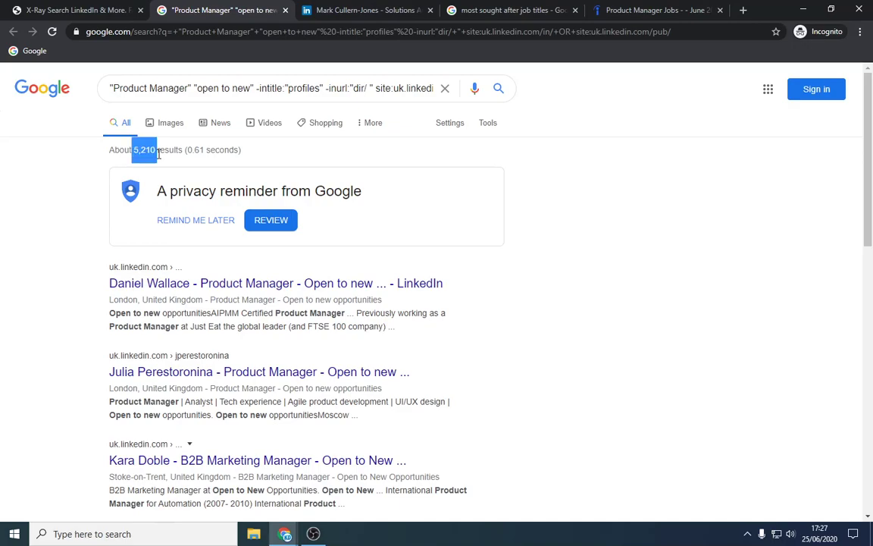
click(159, 153)
scroll(604, 263, down, 4)
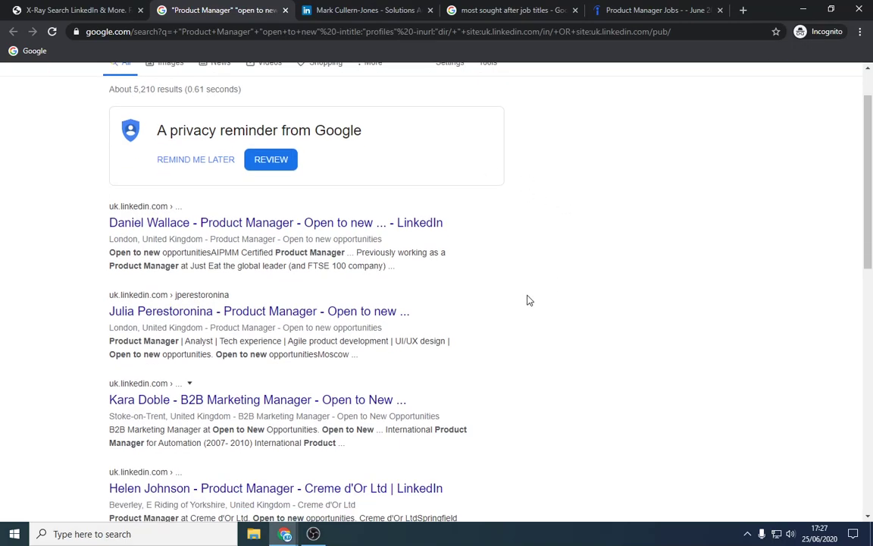
drag(216, 234, 312, 229)
click(225, 127)
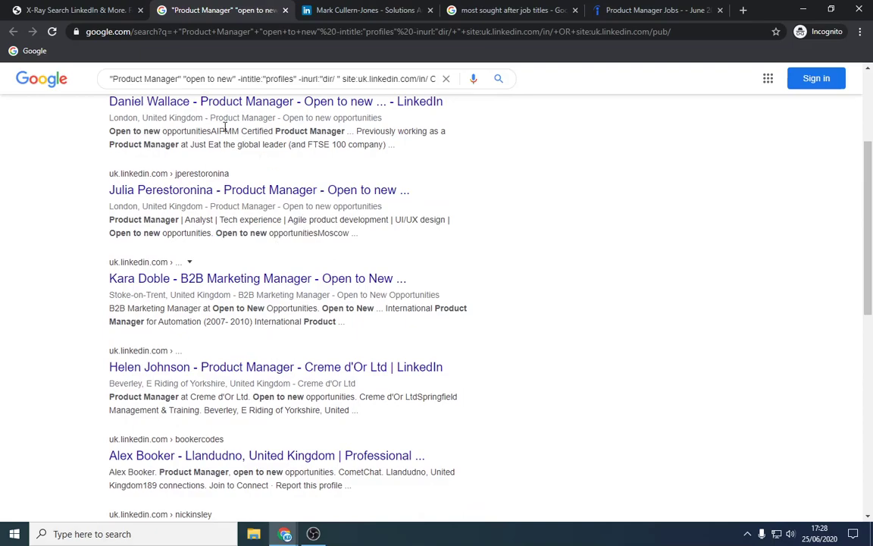
drag(111, 130, 196, 131)
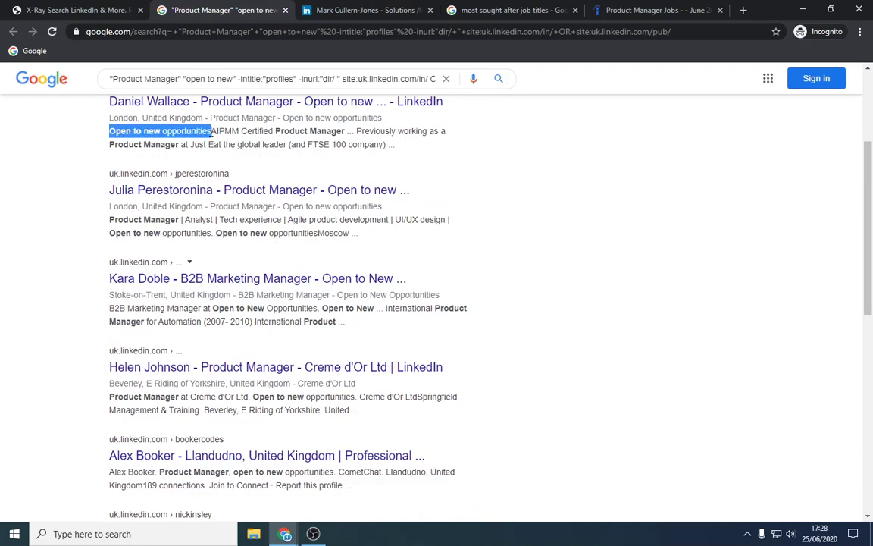
click(193, 129)
scroll(227, 159, down, 4)
scroll(246, 178, down, 5)
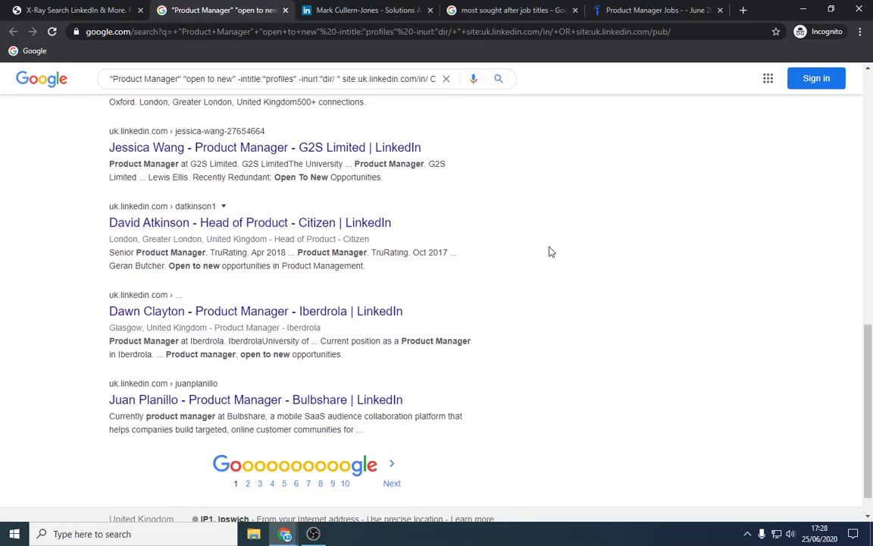
scroll(455, 212, up, 5)
Remove 'open to new' from the include keywords and run the broader query in Google
click(103, 9)
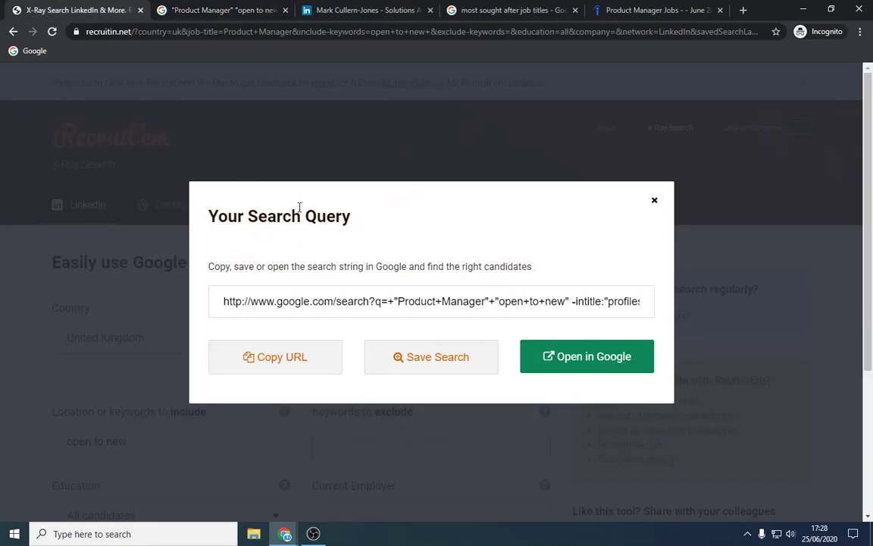
click(654, 200)
scroll(194, 400, down, 2)
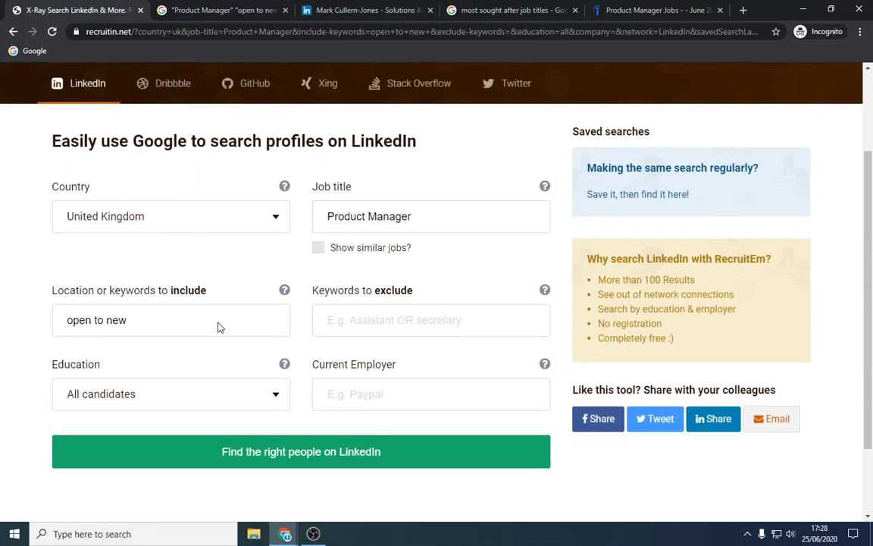
drag(153, 332, 4, 318)
key(BackSpace)
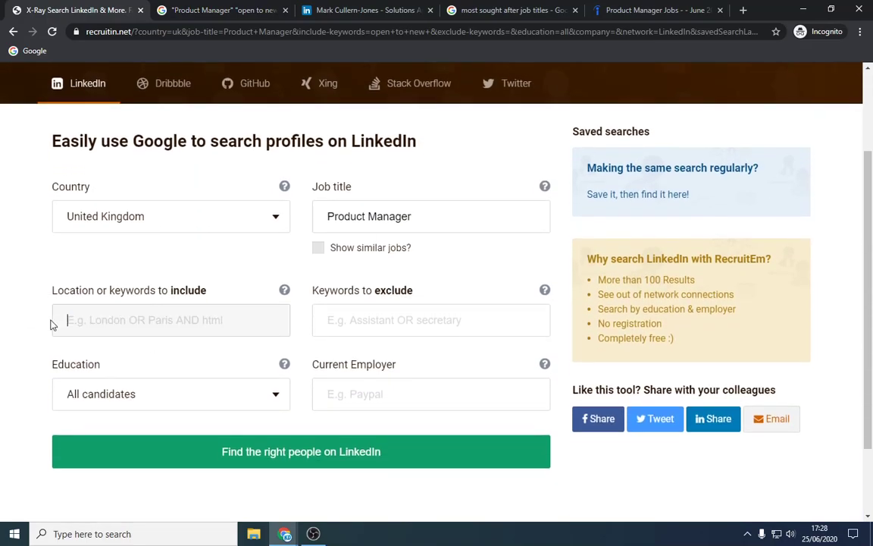
click(278, 453)
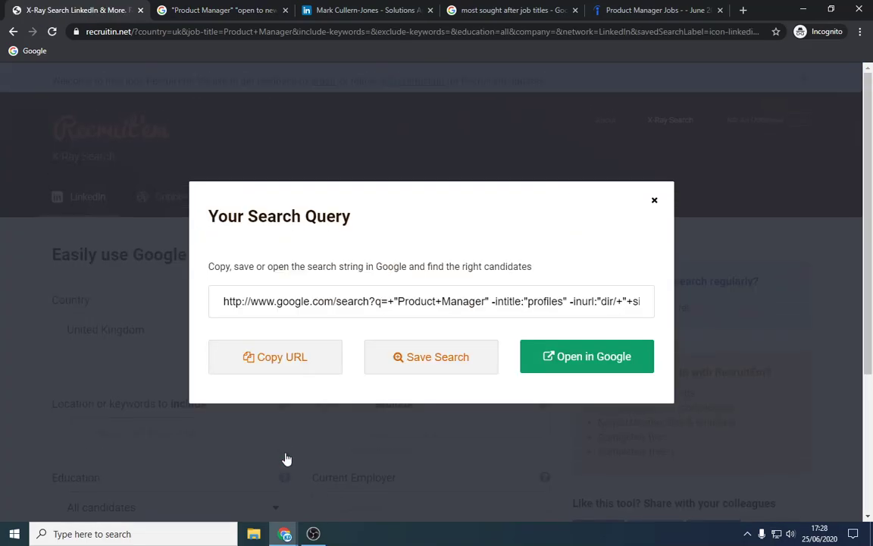
click(602, 362)
Scan the about 1,150,000 Product Manager results and move to page 2
scroll(253, 220, down, 1)
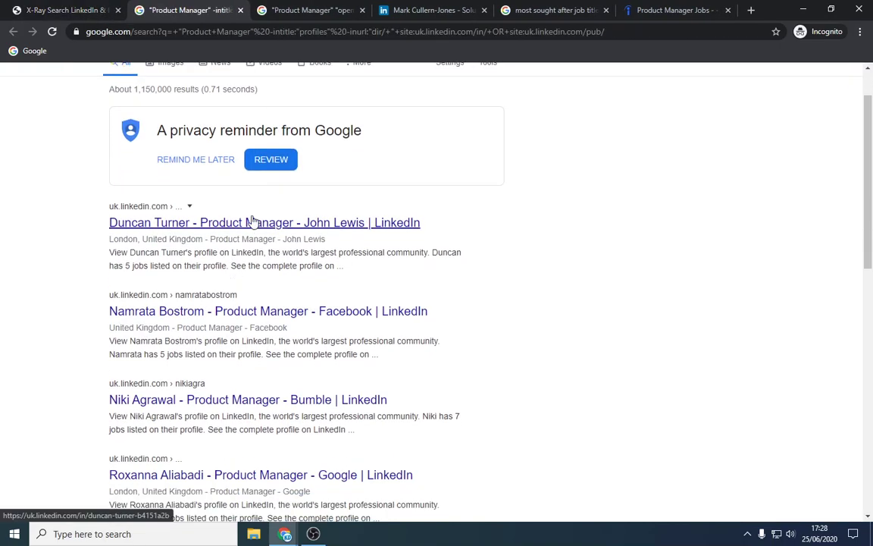
scroll(271, 312, down, 2)
scroll(306, 314, down, 5)
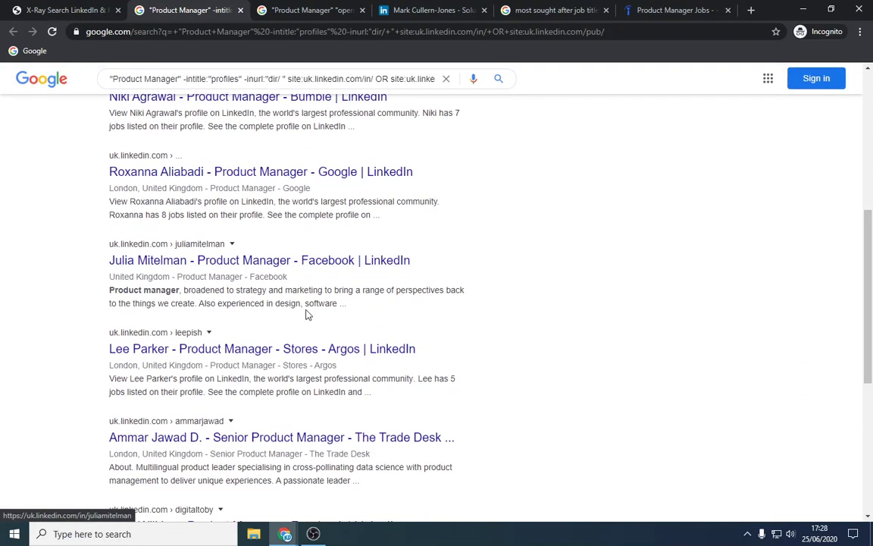
scroll(309, 313, down, 2)
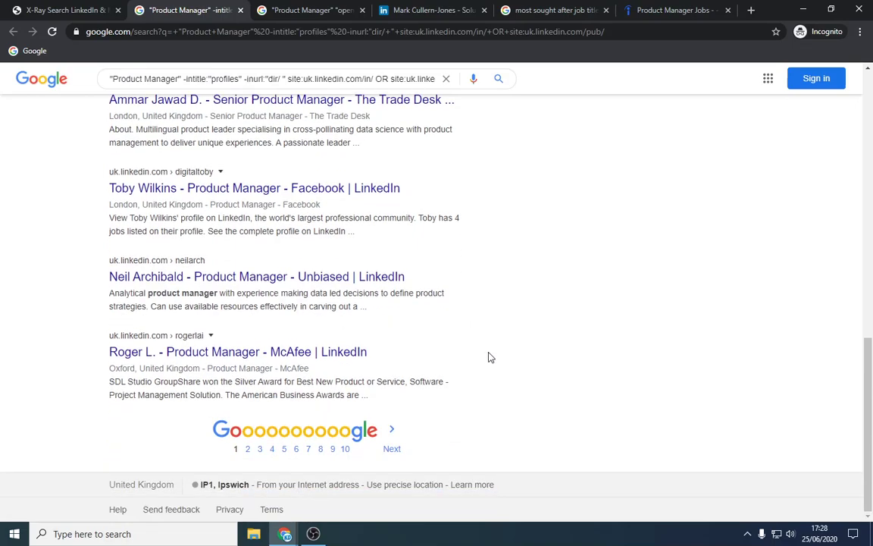
scroll(488, 357, up, 8)
drag(101, 176, 387, 189)
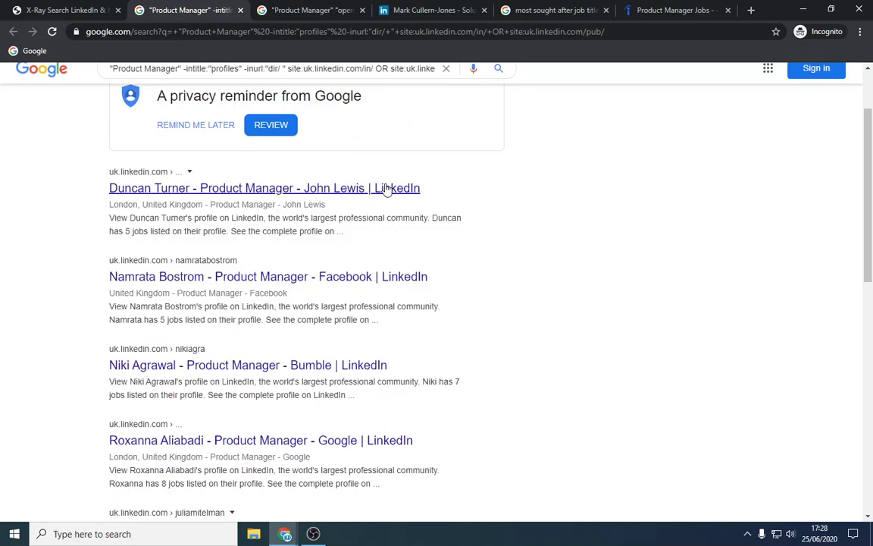
drag(444, 190, 304, 189)
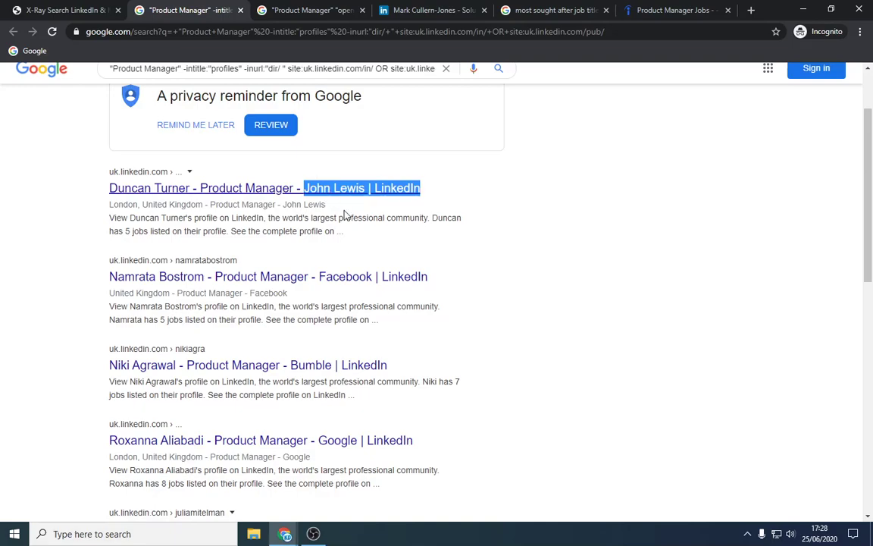
scroll(230, 247, down, 6)
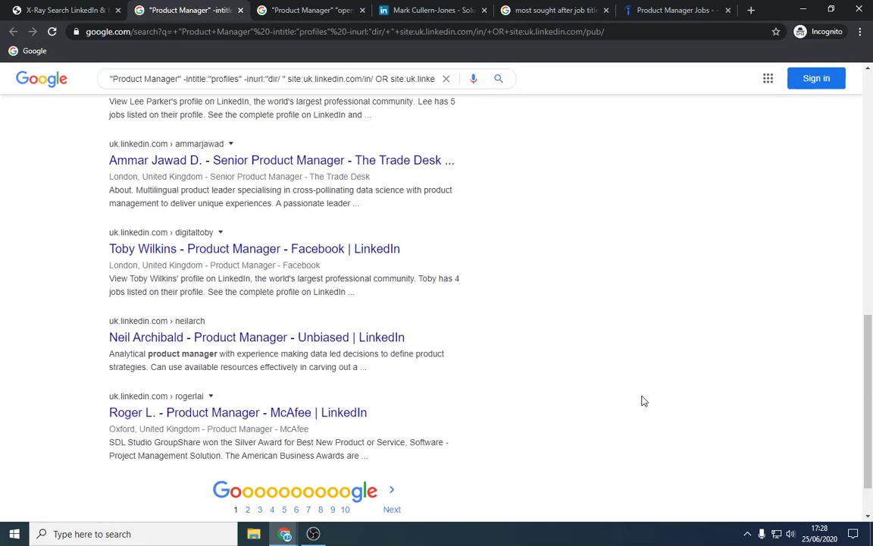
scroll(641, 401, down, 2)
click(248, 449)
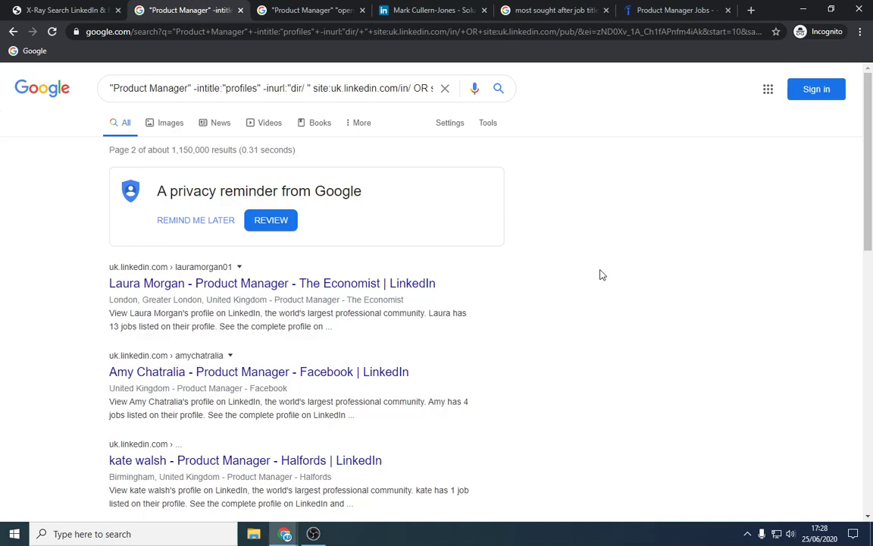
Enter 'london and open to new' as include keywords and open the generated query in Google
click(34, 10)
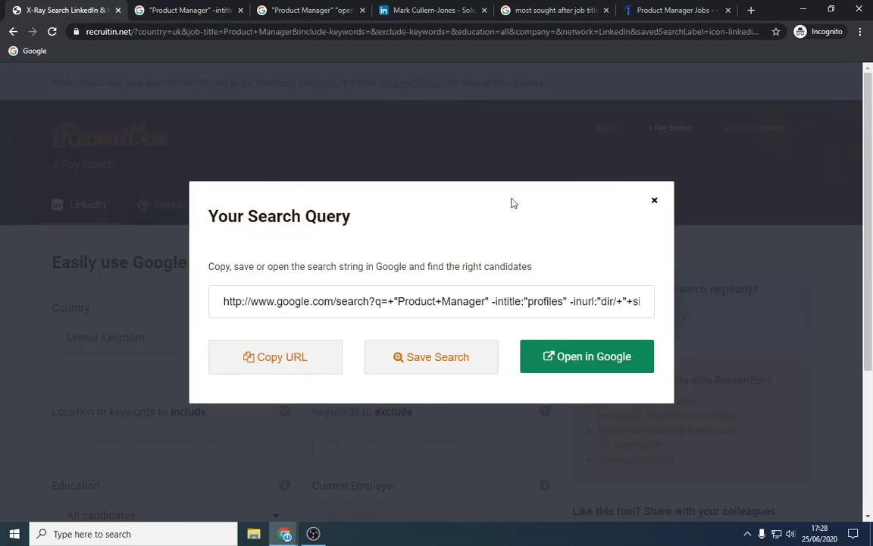
click(655, 202)
scroll(484, 275, down, 2)
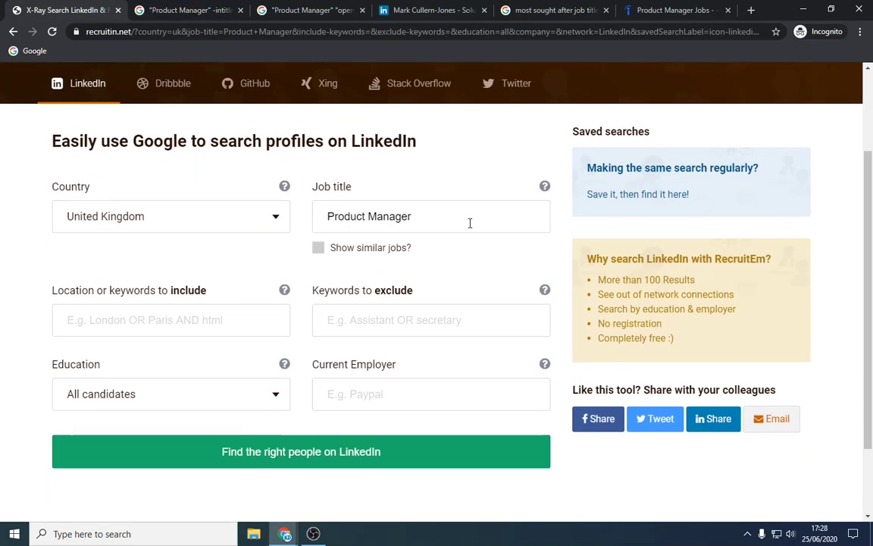
drag(468, 222, 314, 229)
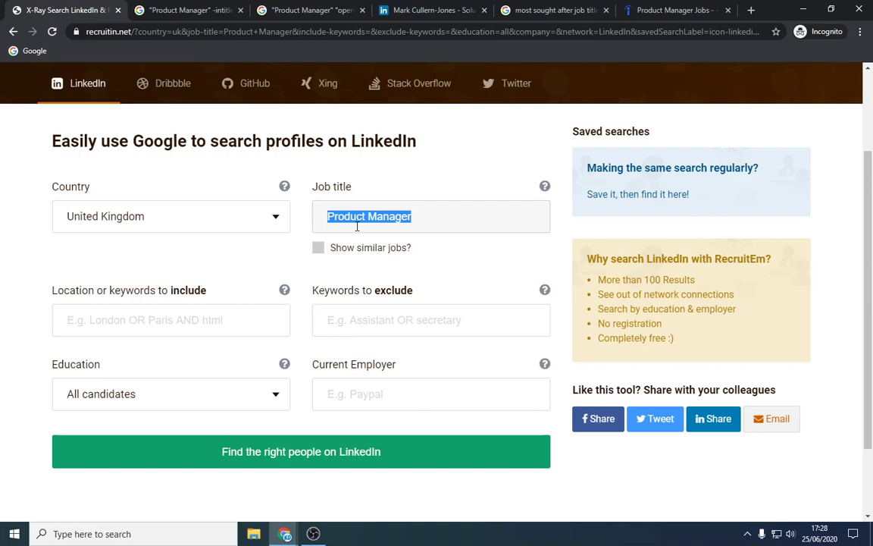
click(82, 297)
click(48, 300)
click(119, 328)
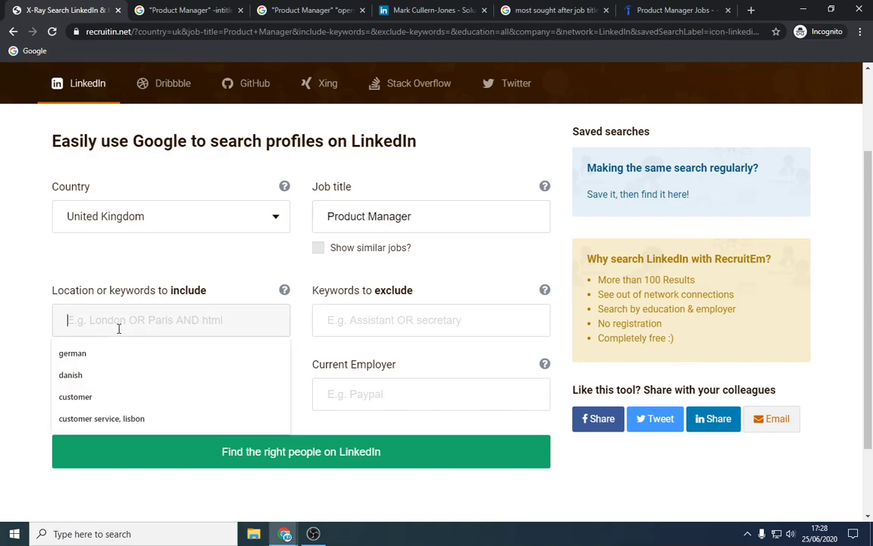
text(london,)
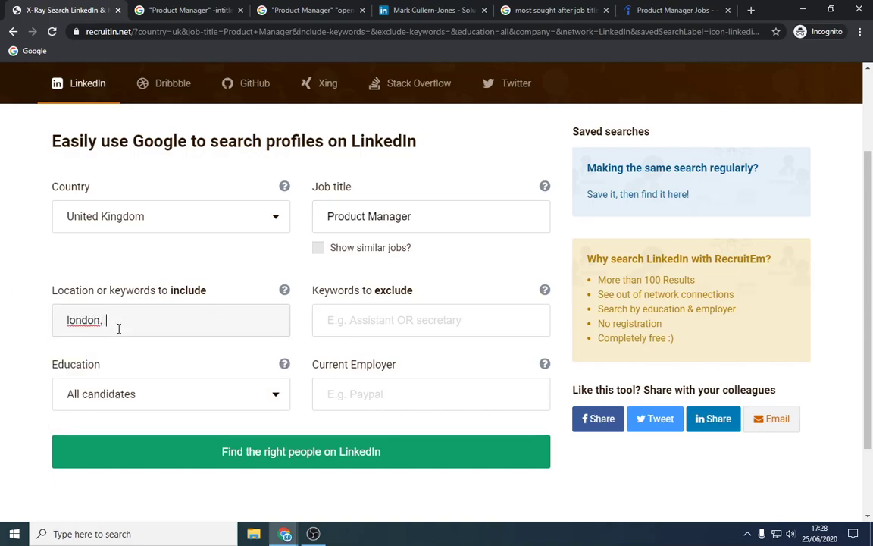
key(BackSpace)
key(BackSpace)
text(and open to new)
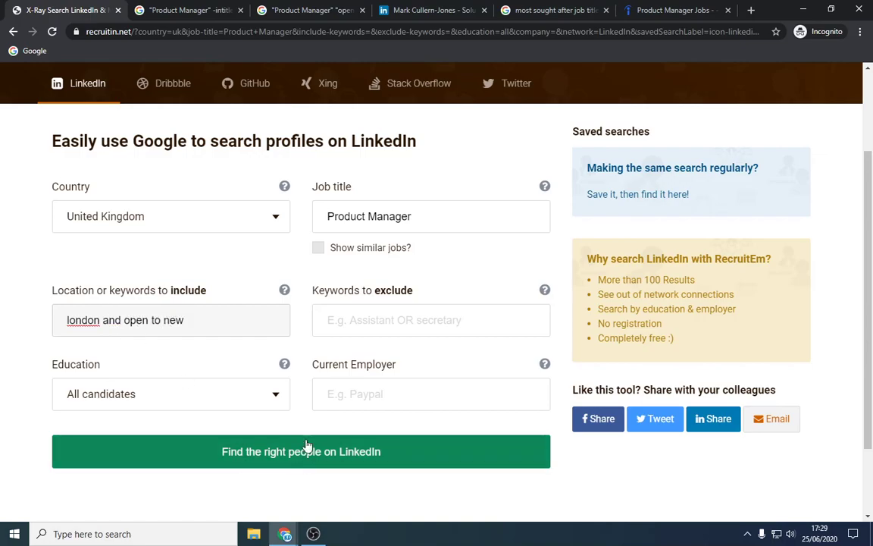
click(304, 451)
click(548, 369)
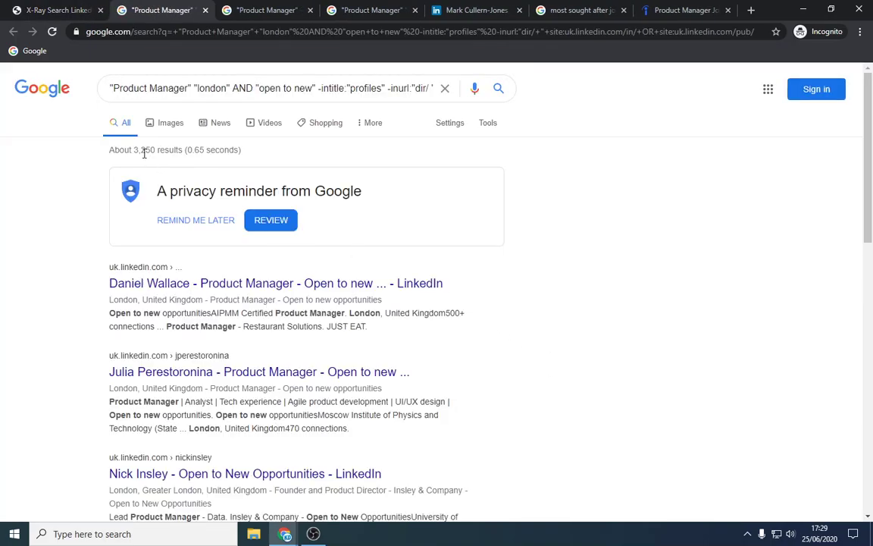
Review the about 3,250 London results, highlighting 'Open to' phrases in profile snippets
drag(132, 150, 155, 150)
click(60, 6)
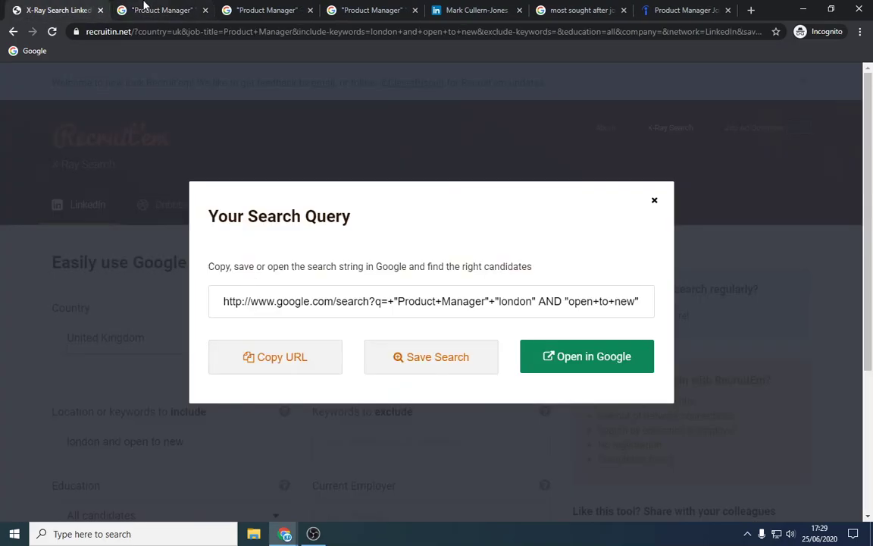
click(148, 9)
scroll(333, 273, down, 3)
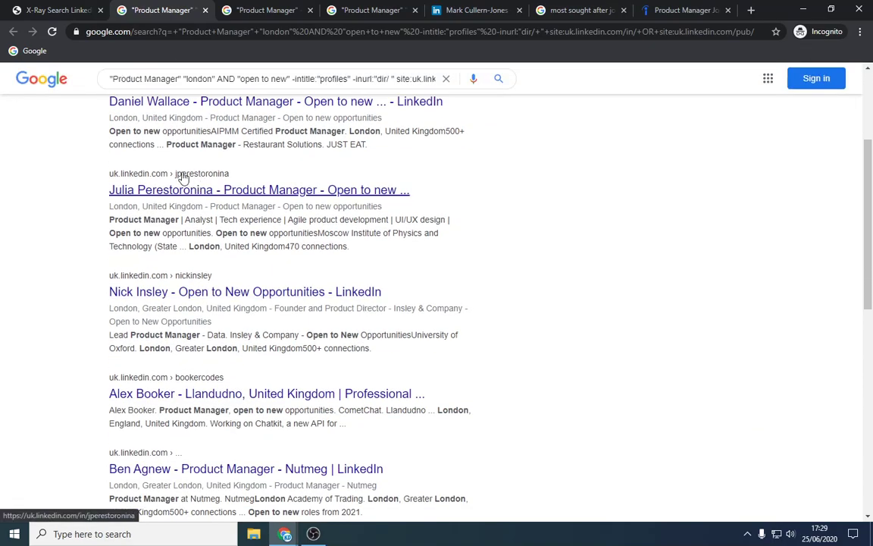
drag(164, 144, 264, 132)
click(264, 132)
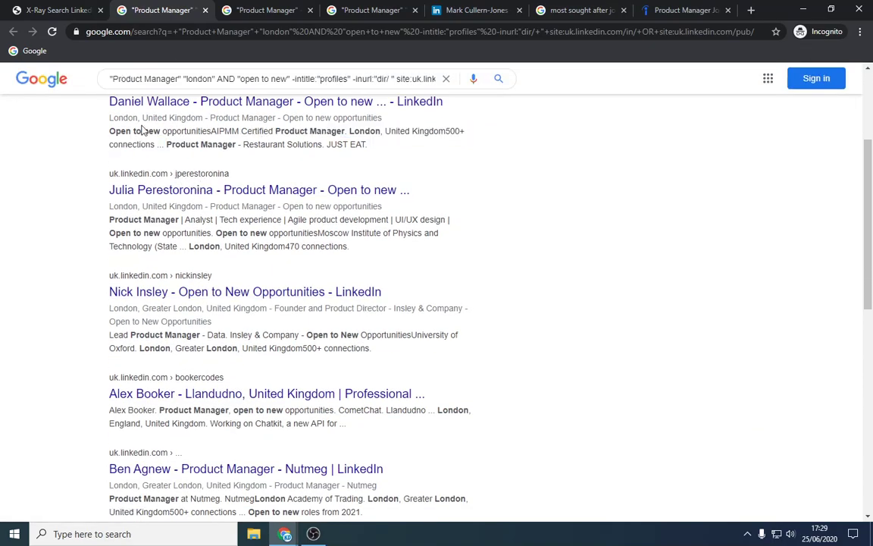
drag(111, 130, 162, 130)
click(182, 214)
drag(219, 233, 347, 246)
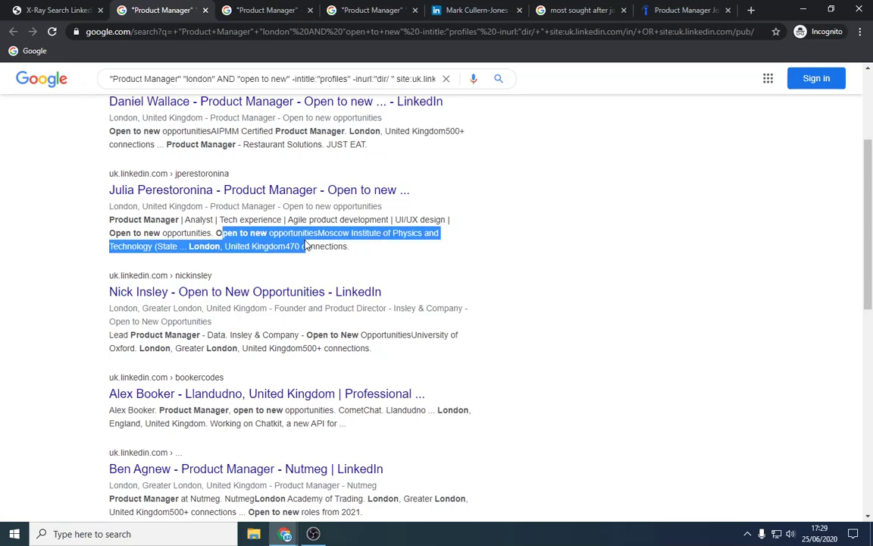
click(347, 246)
scroll(306, 243, down, 6)
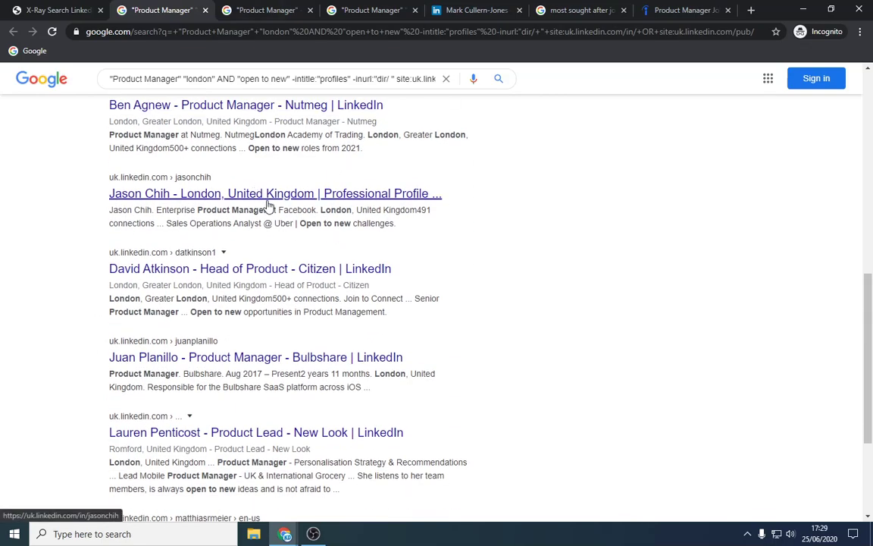
scroll(487, 200, down, 3)
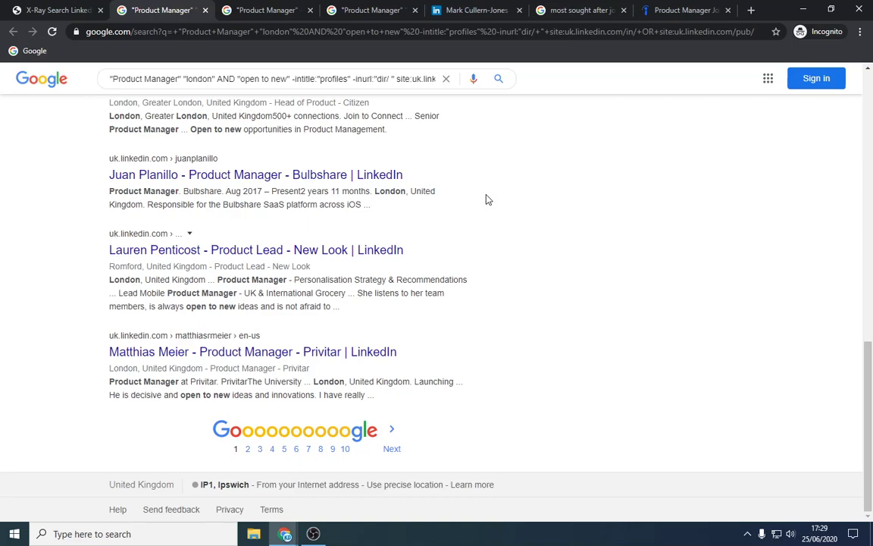
click(76, 10)
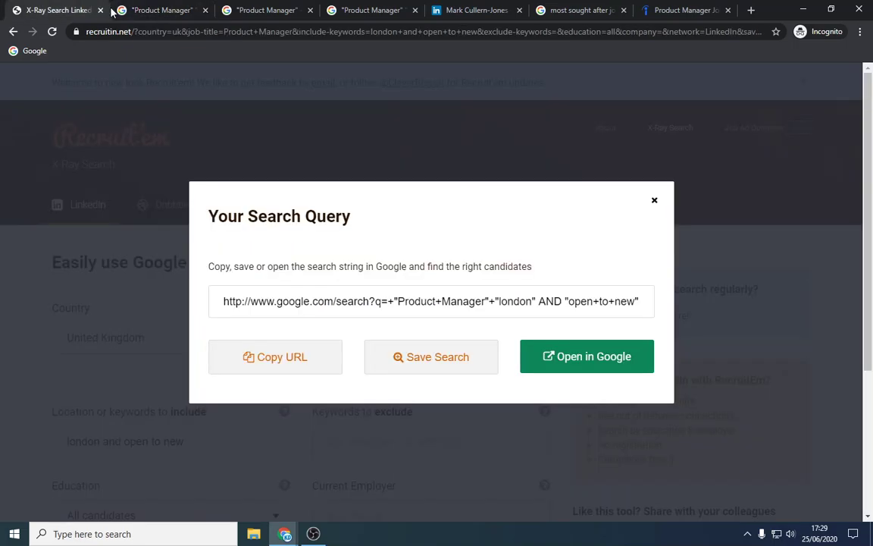
drag(112, 32, 157, 32)
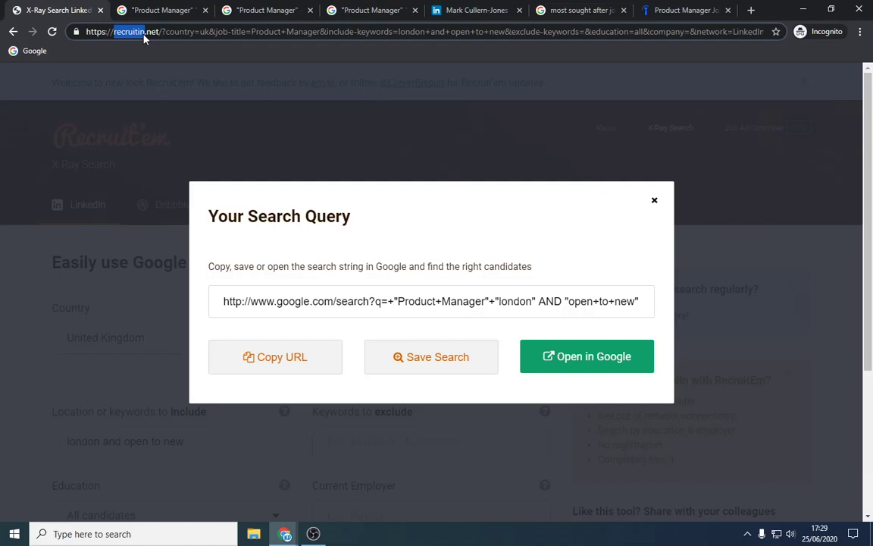
double_click(152, 32)
click(155, 33)
click(157, 32)
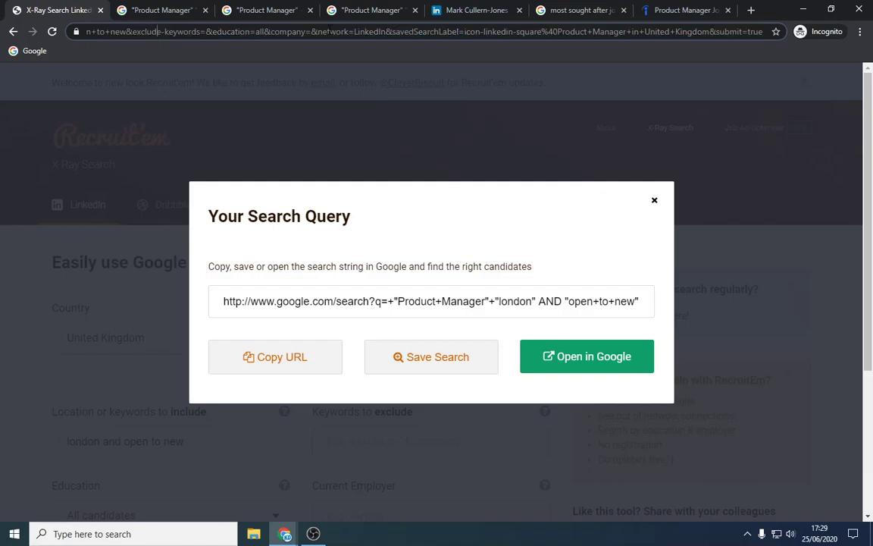
click(155, 9)
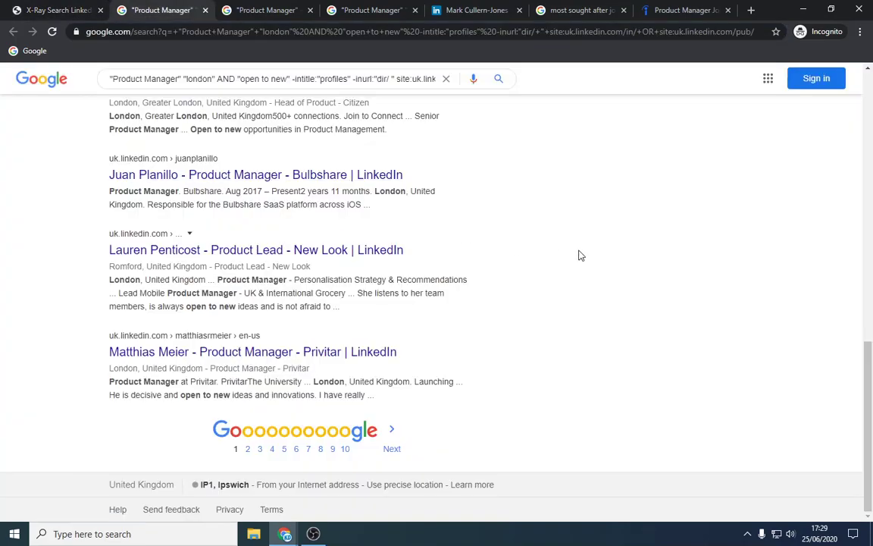
scroll(560, 280, up, 10)
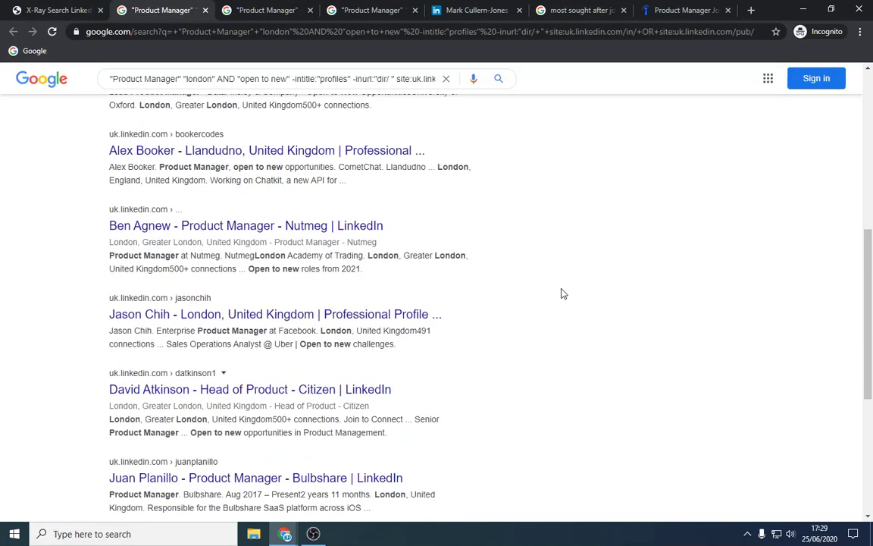